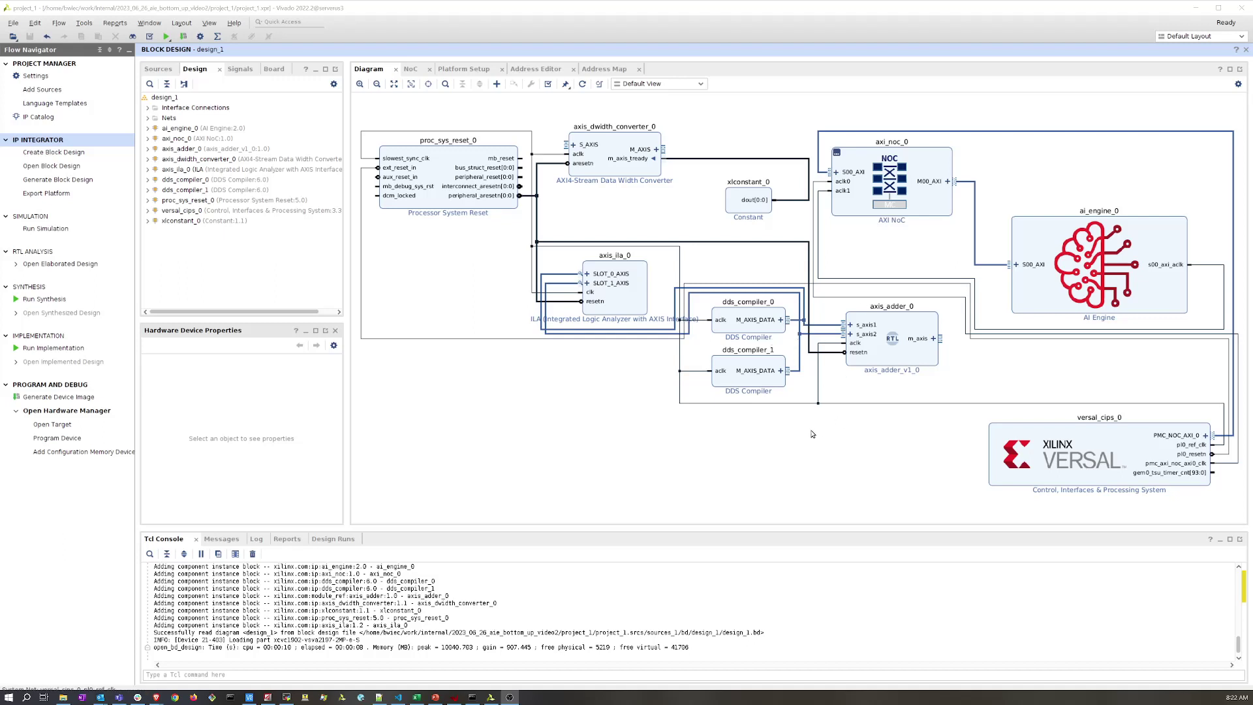
Step: Delete the dds_compiler_1 block from the block design
left_click(777, 436)
left_click(754, 371)
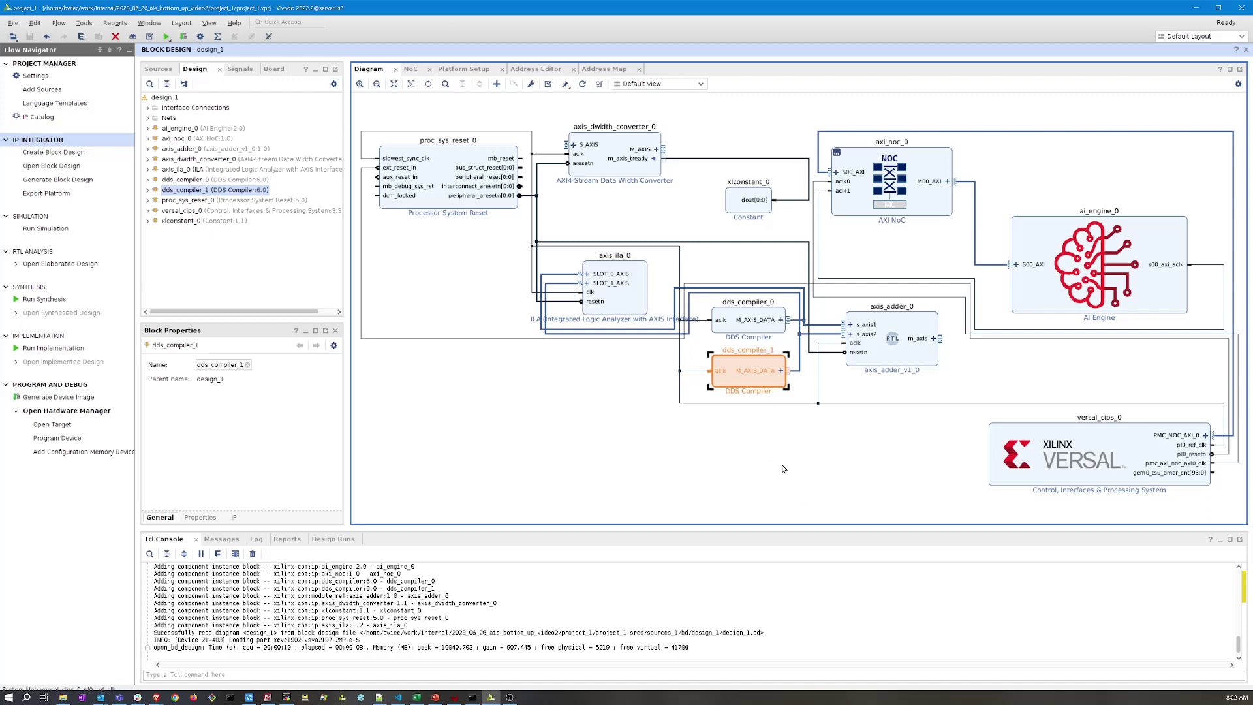
left_click(777, 434)
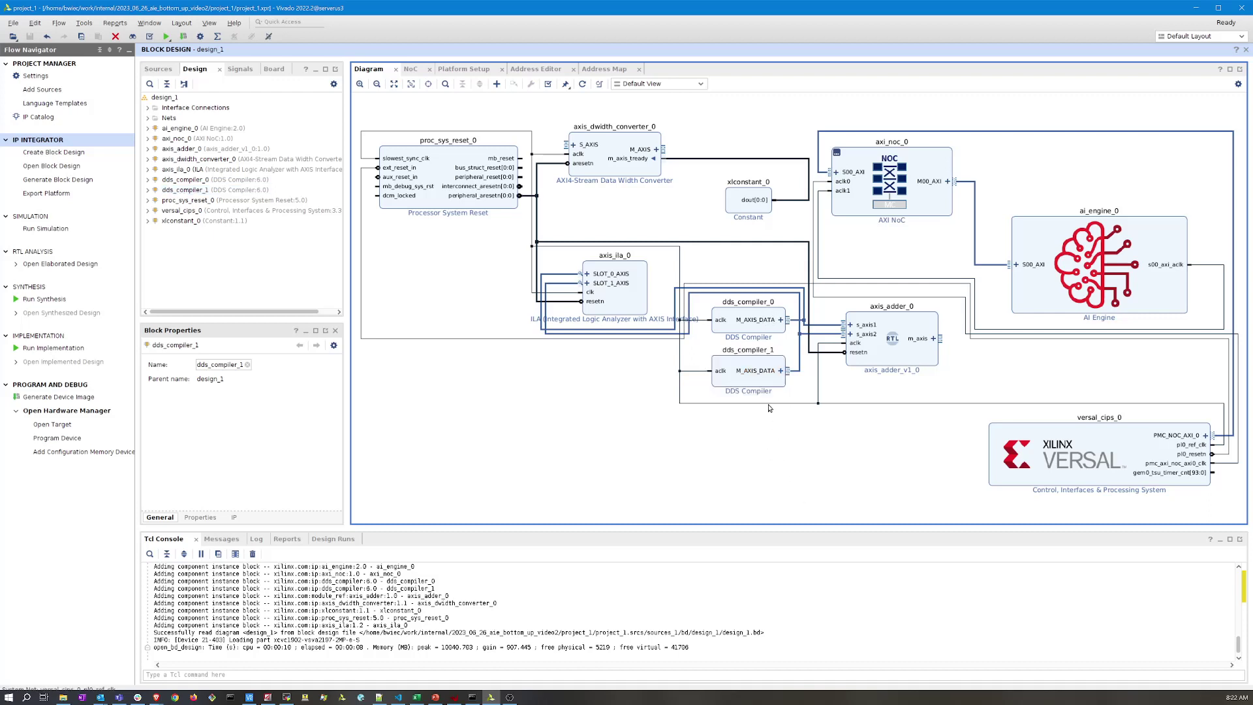
left_click(770, 364)
key("Delete")
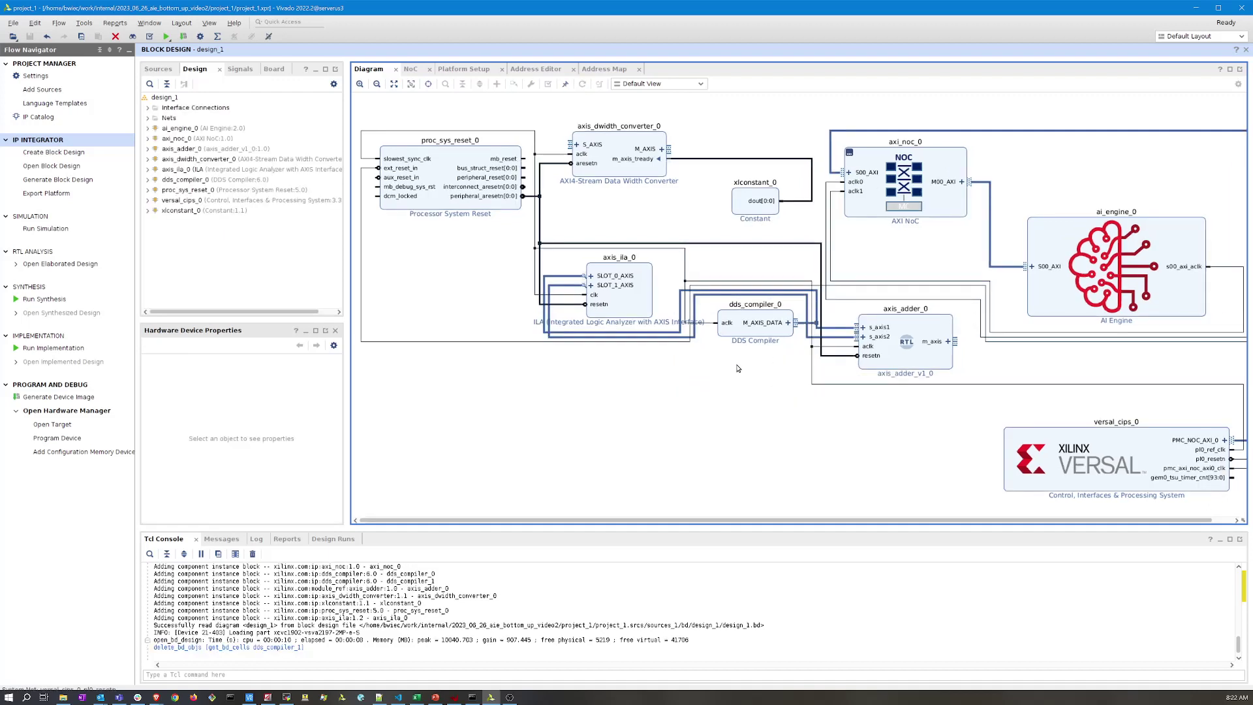
Step: Add a second Constant IP block to the block design
right_click(738, 389)
left_click(797, 442)
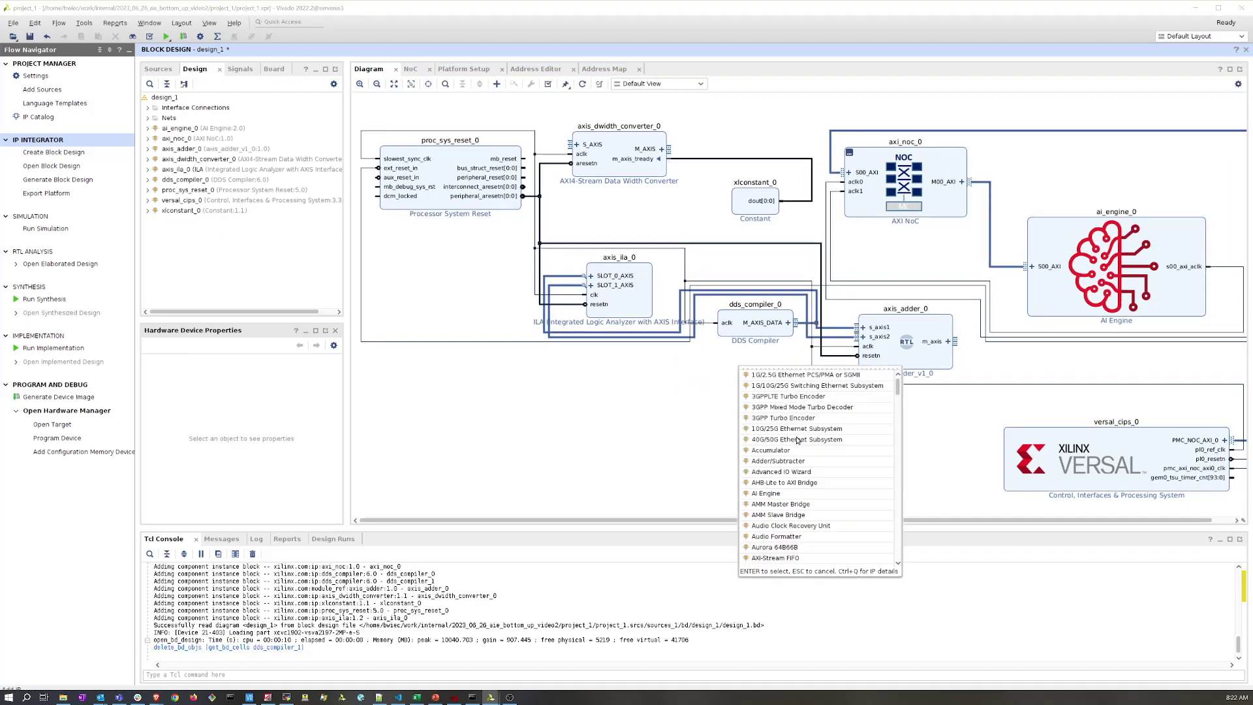
type("const")
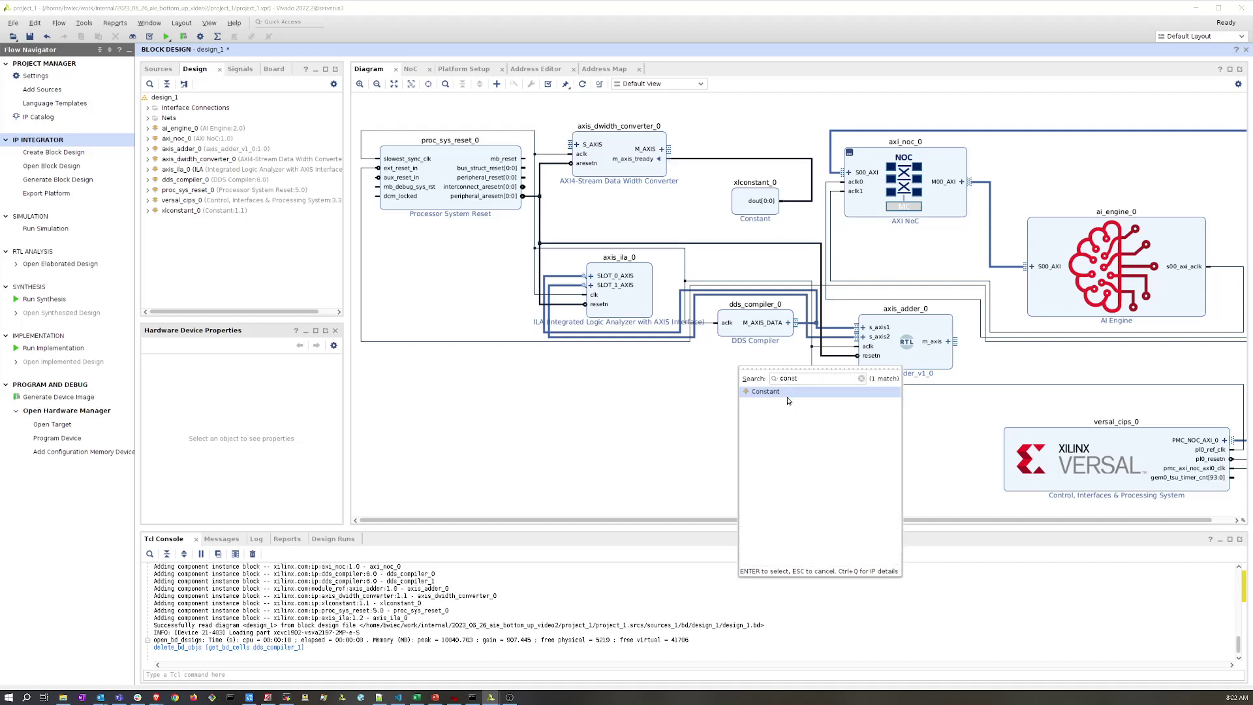
double_click(787, 392)
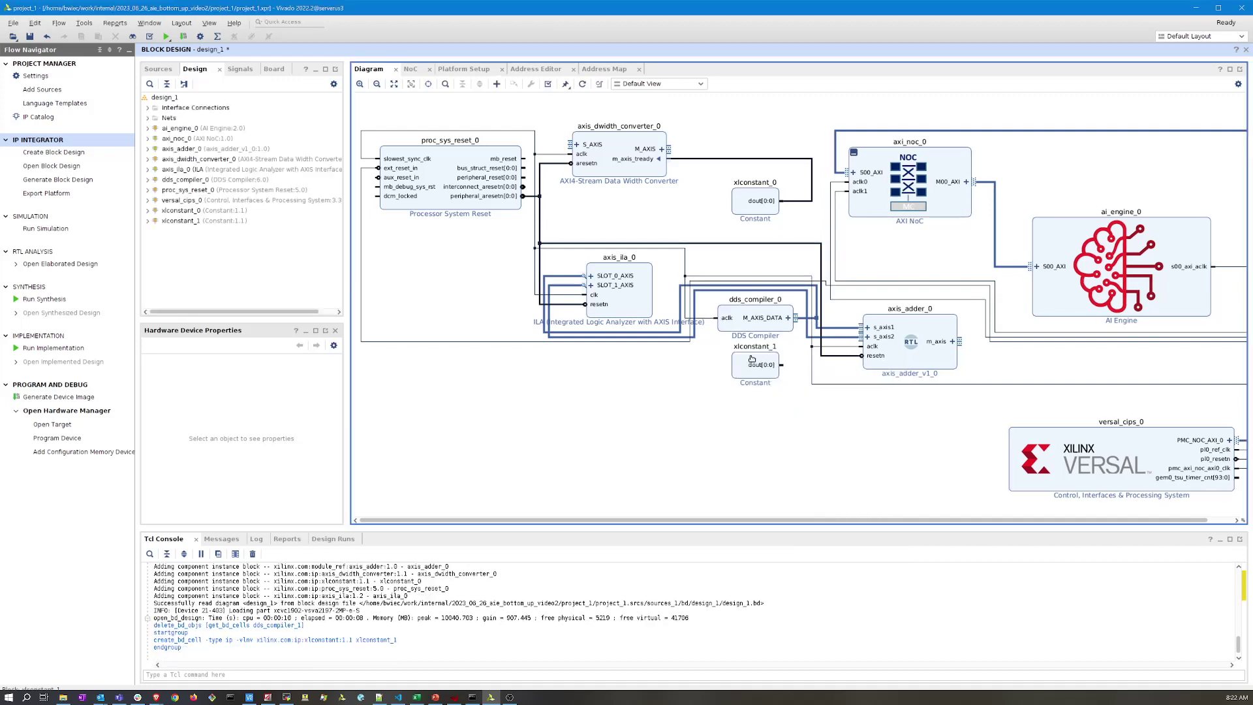
Step: Configure the xlconstant_1 block with a constant width of 16 and a constant value of 4096
double_click(753, 358)
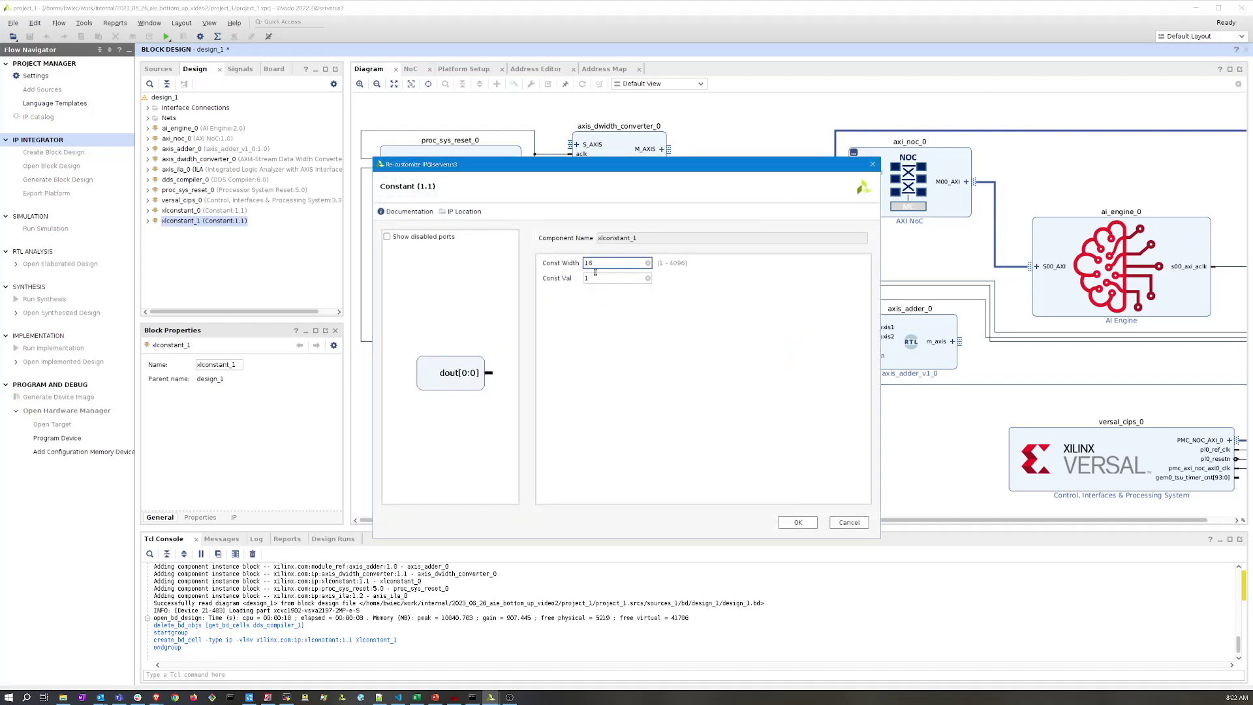
left_click(597, 277)
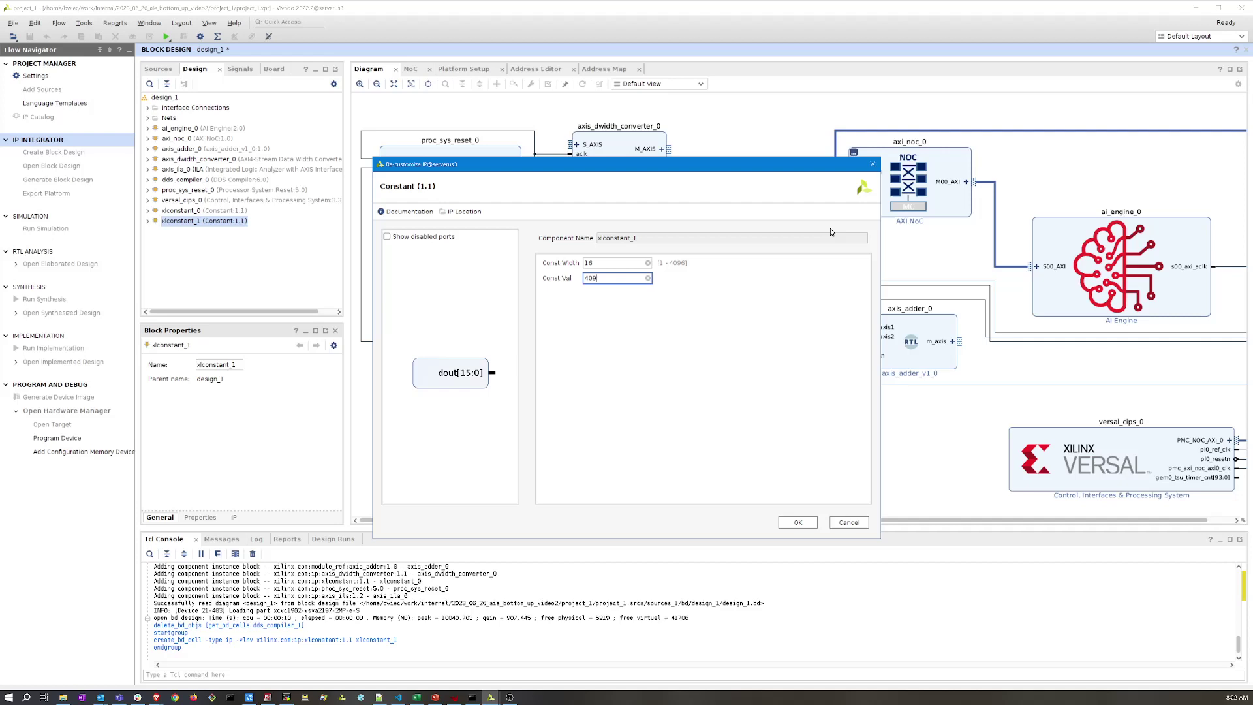
left_click(798, 522)
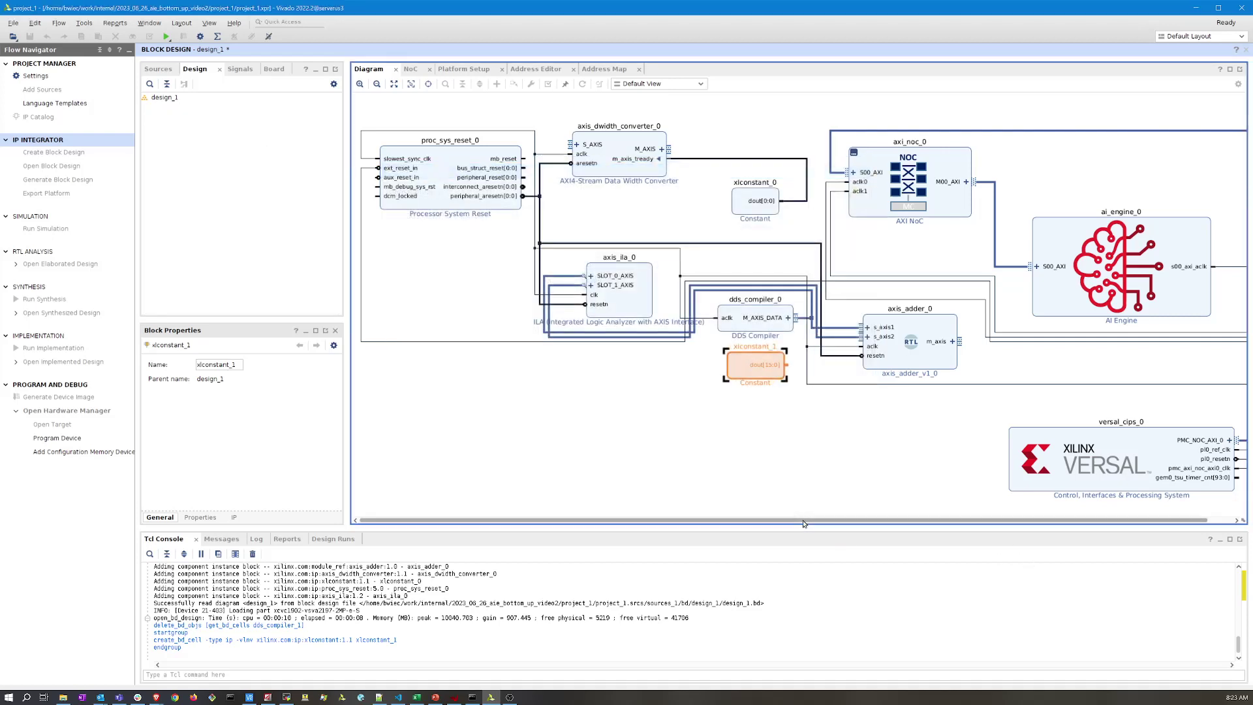
Step: Connect xlconstant_1 dout to s_axis2_tdata of axis_adder_0, and m_axis_data_tvalid of dds_compiler_0 to s_axis2_tvalid
left_click(867, 336)
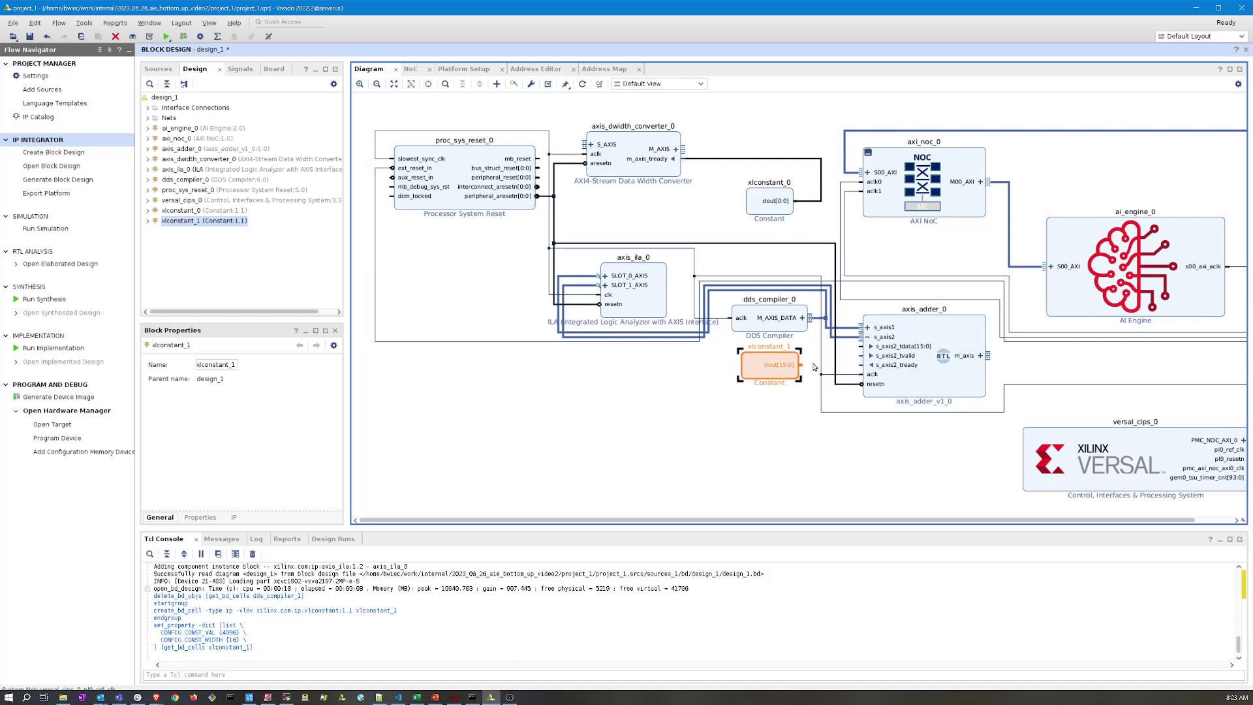
left_click_drag(802, 364, 863, 346)
left_click(803, 317)
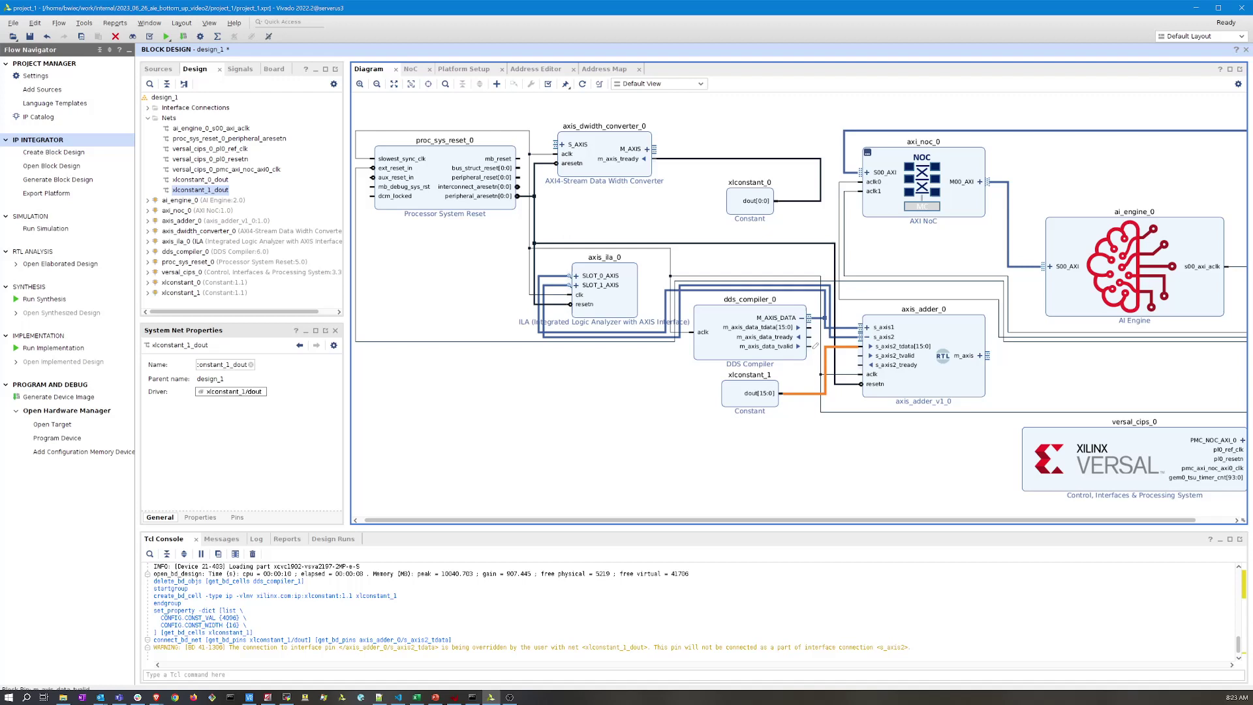
left_click_drag(815, 346, 863, 356)
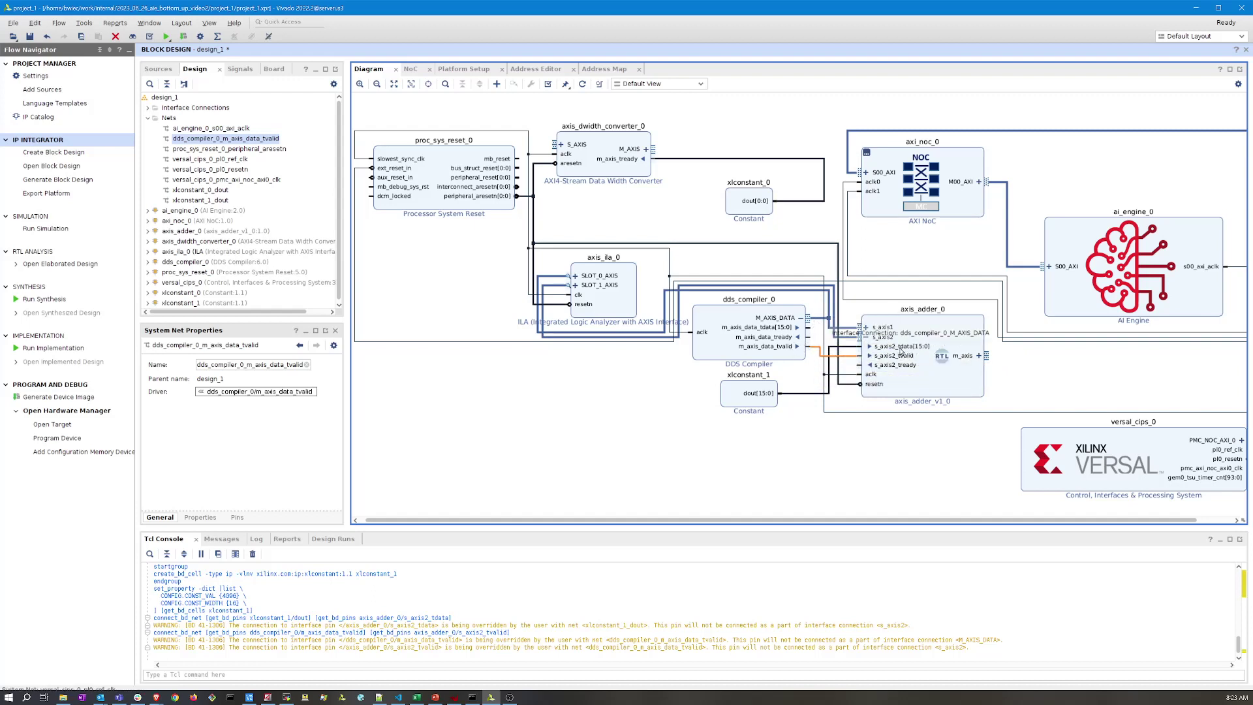
Step: Connect m_axis_data_tvalid of dds_compiler_0 to s_axis1_tvalid of axis_adder_0, and collapse the s_axis1 and M_AXIS_DATA interfaces
left_click(819, 318)
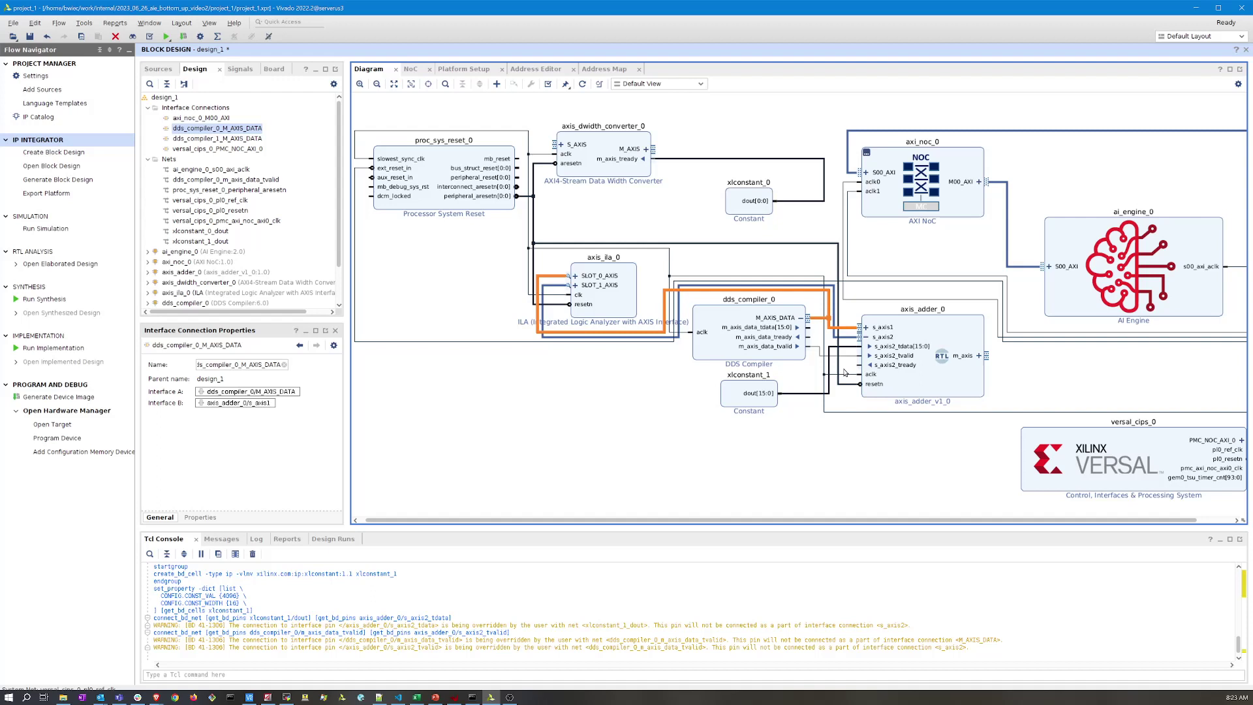
left_click(820, 351)
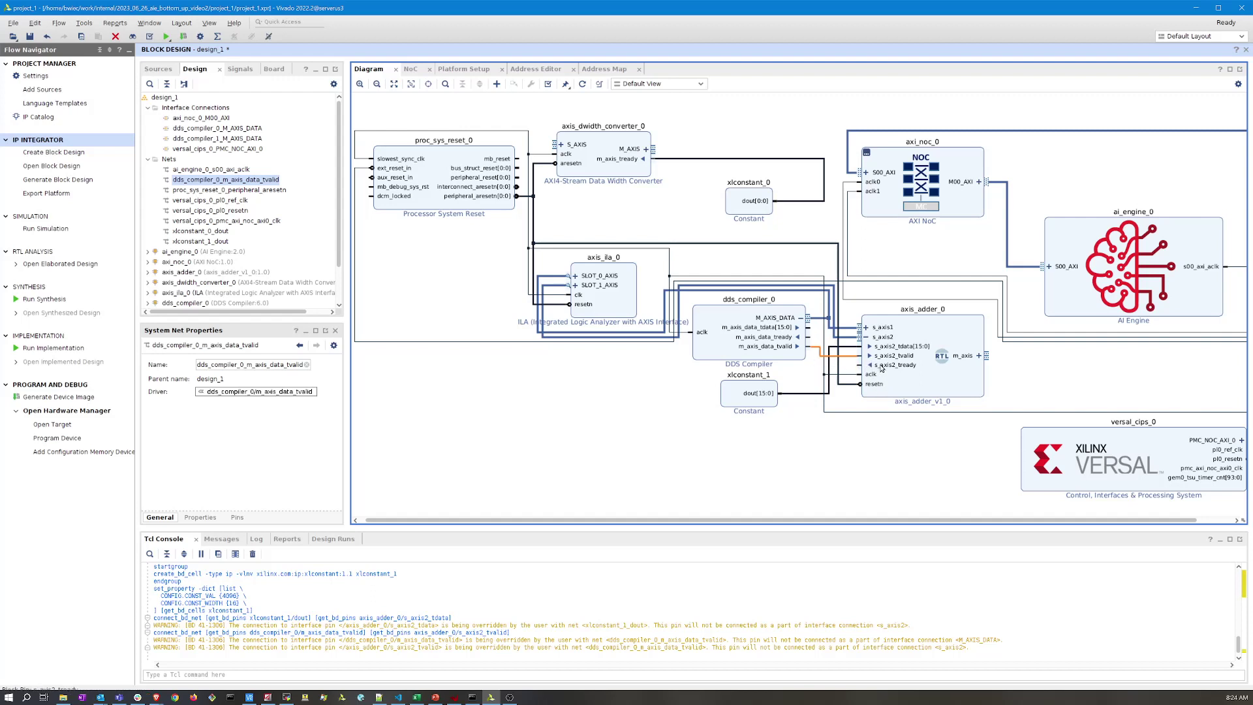
left_click(867, 326)
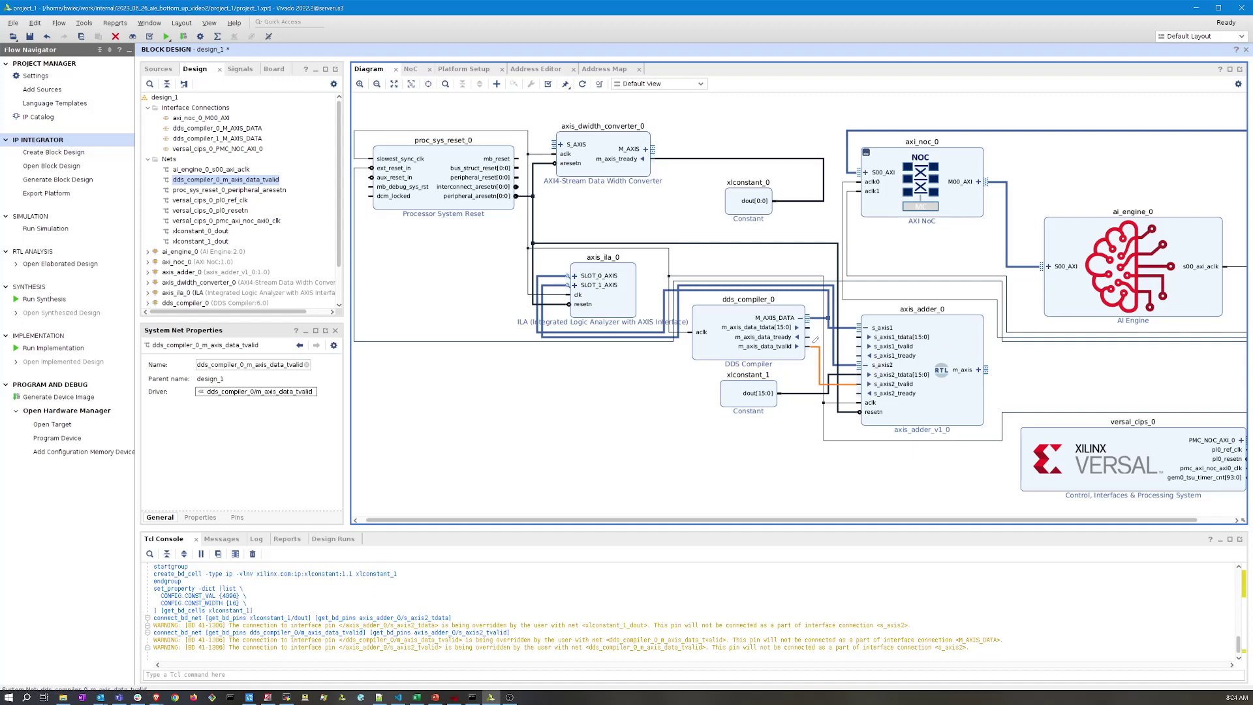
left_click_drag(813, 343, 865, 346)
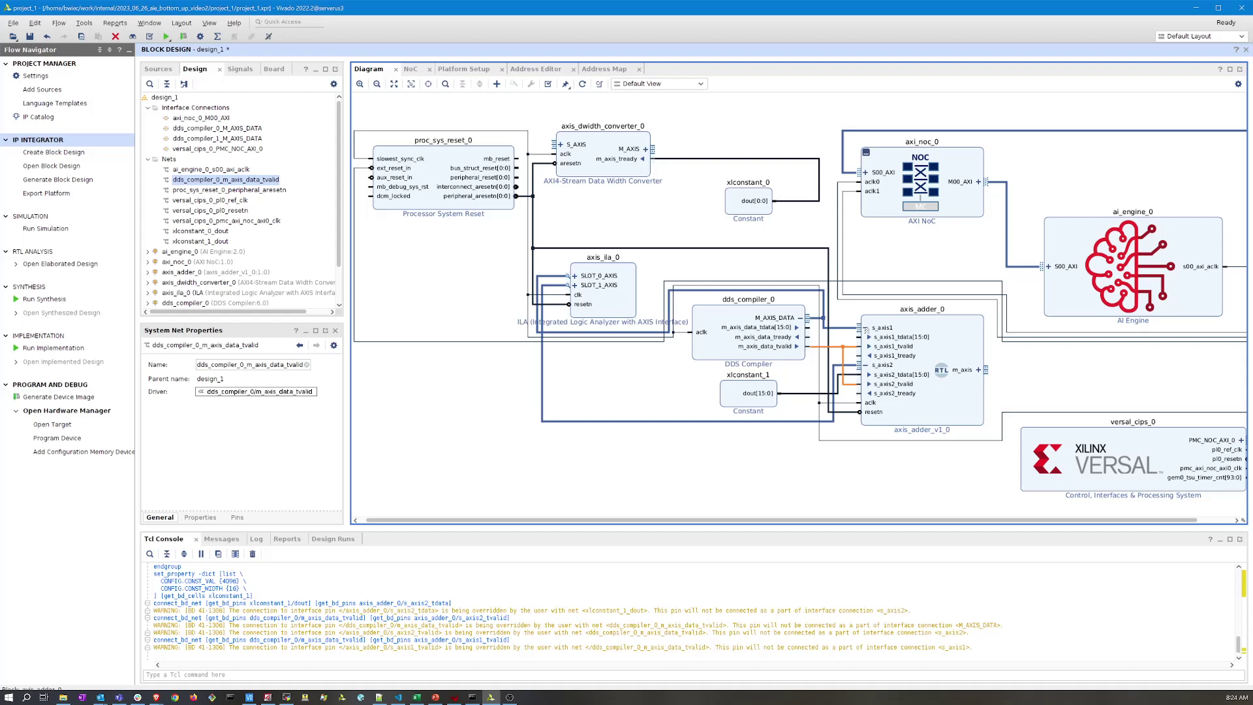
left_click(866, 328)
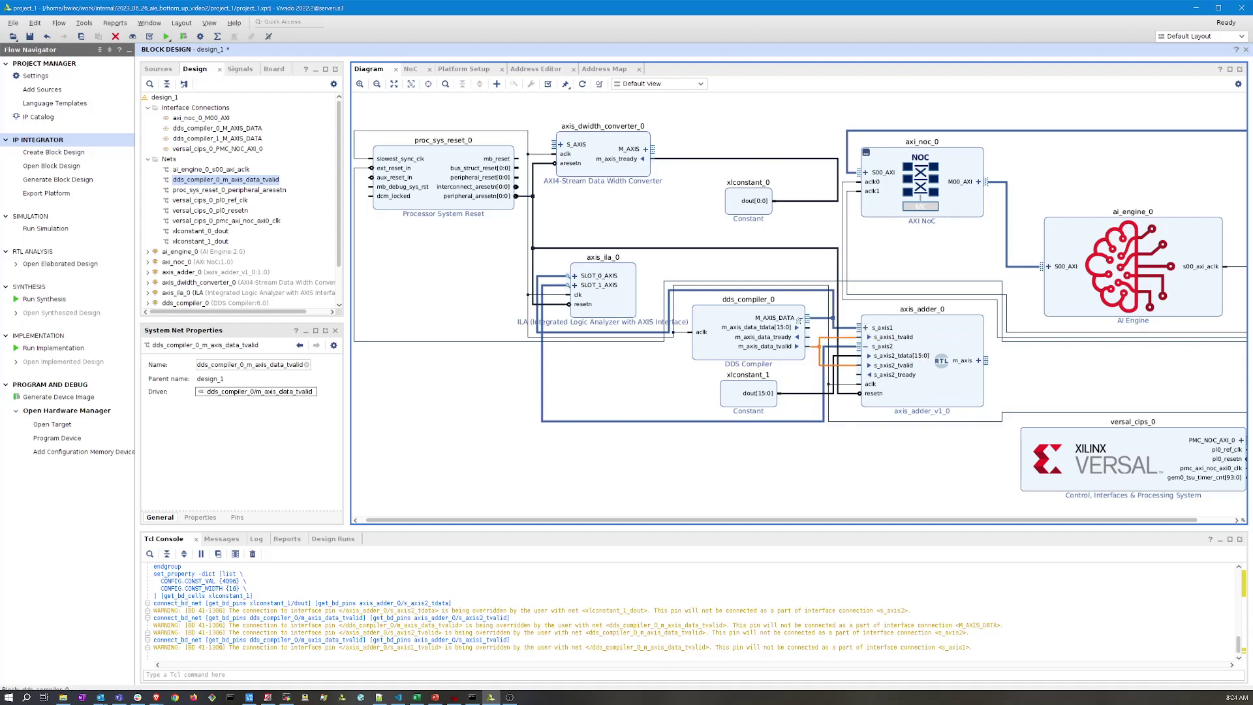
left_click(798, 318)
Step: Connect the xlconstant_1 output to SLOT_1_AXIS_tdata of axis_ila_0 and save the block design
left_click(820, 375)
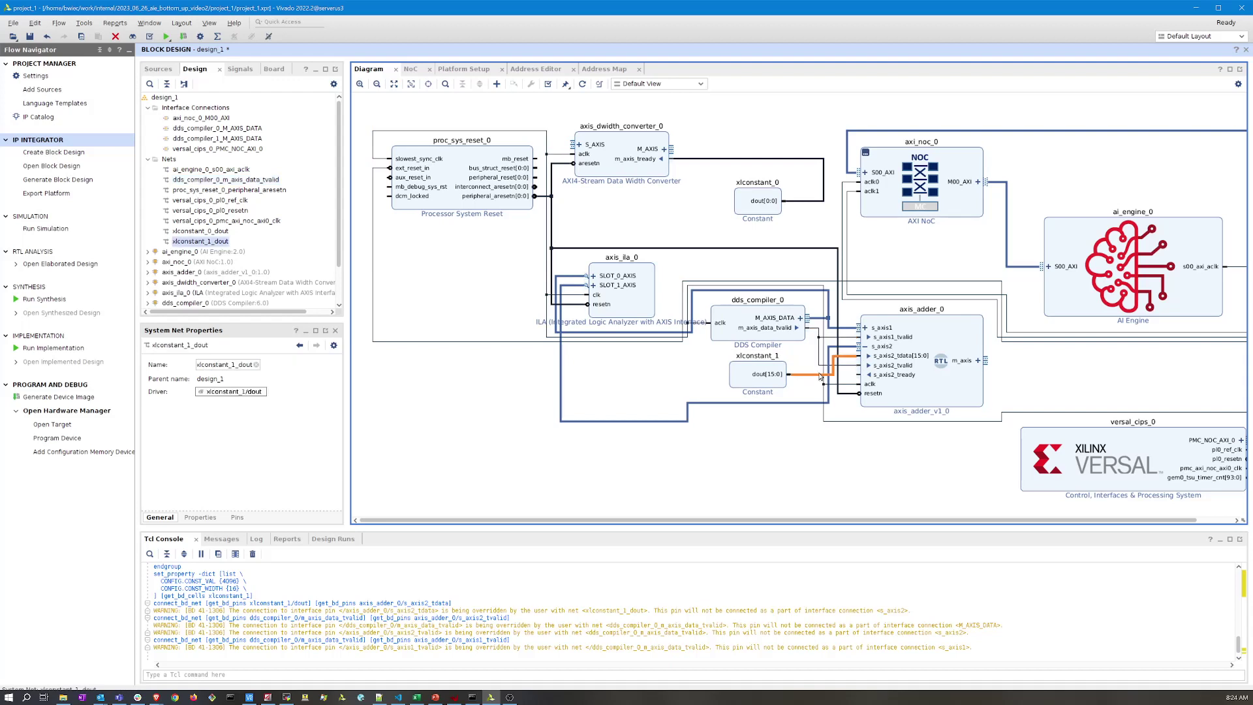
left_click(816, 403)
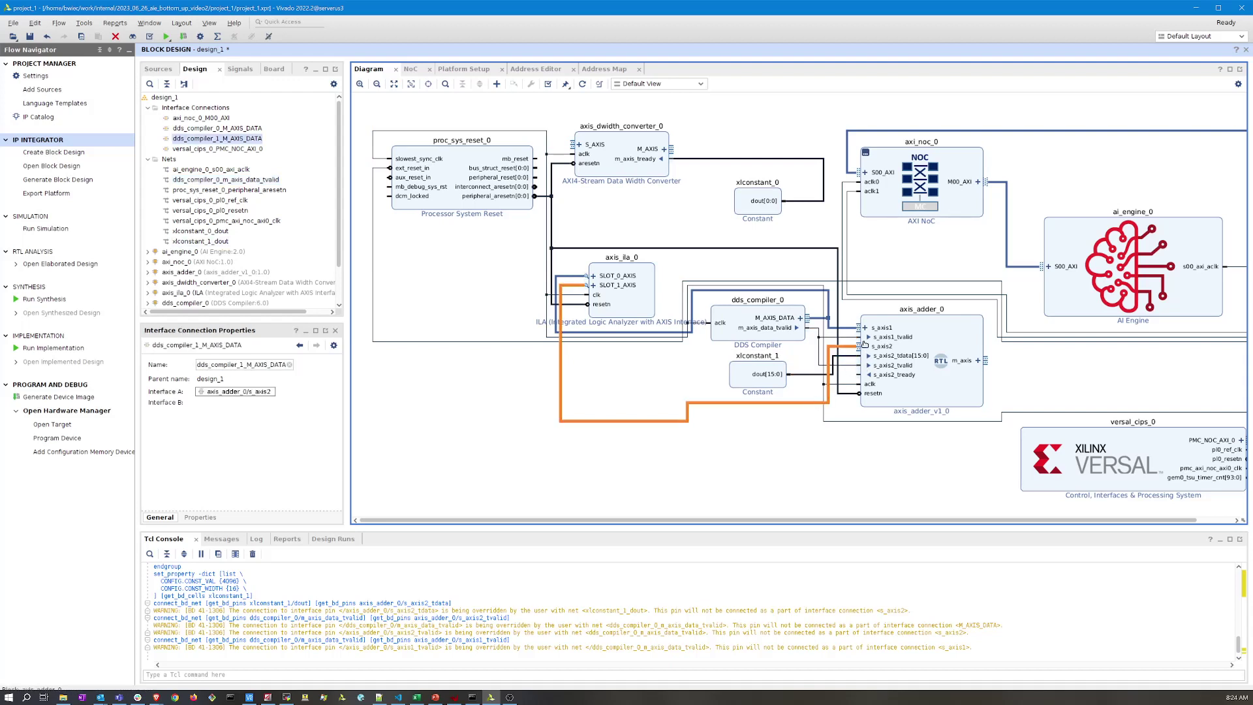
left_click(865, 346)
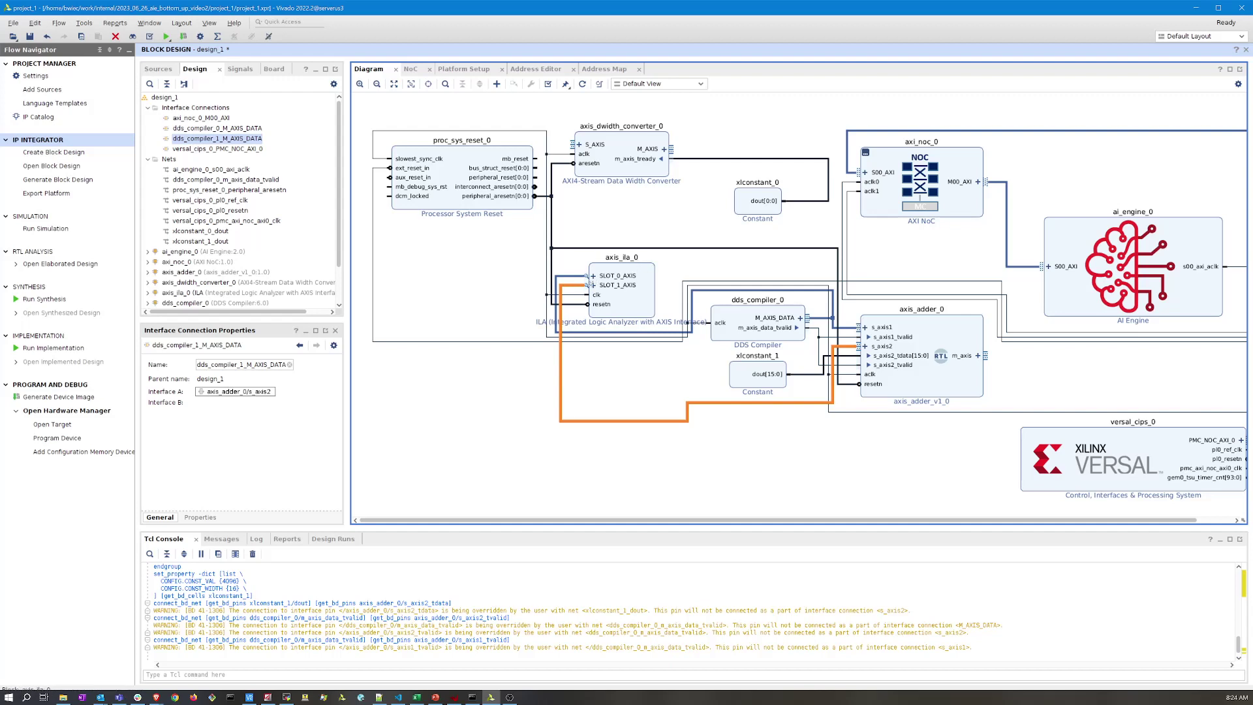
left_click(593, 285)
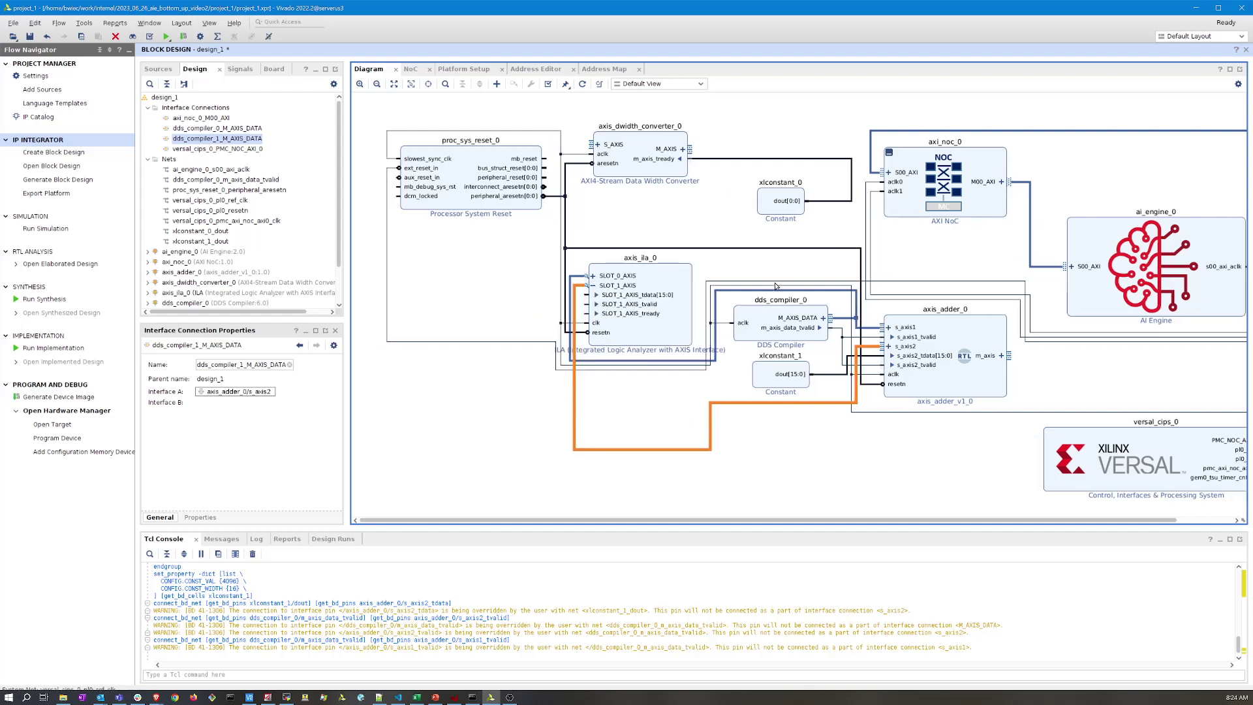
left_click(836, 374)
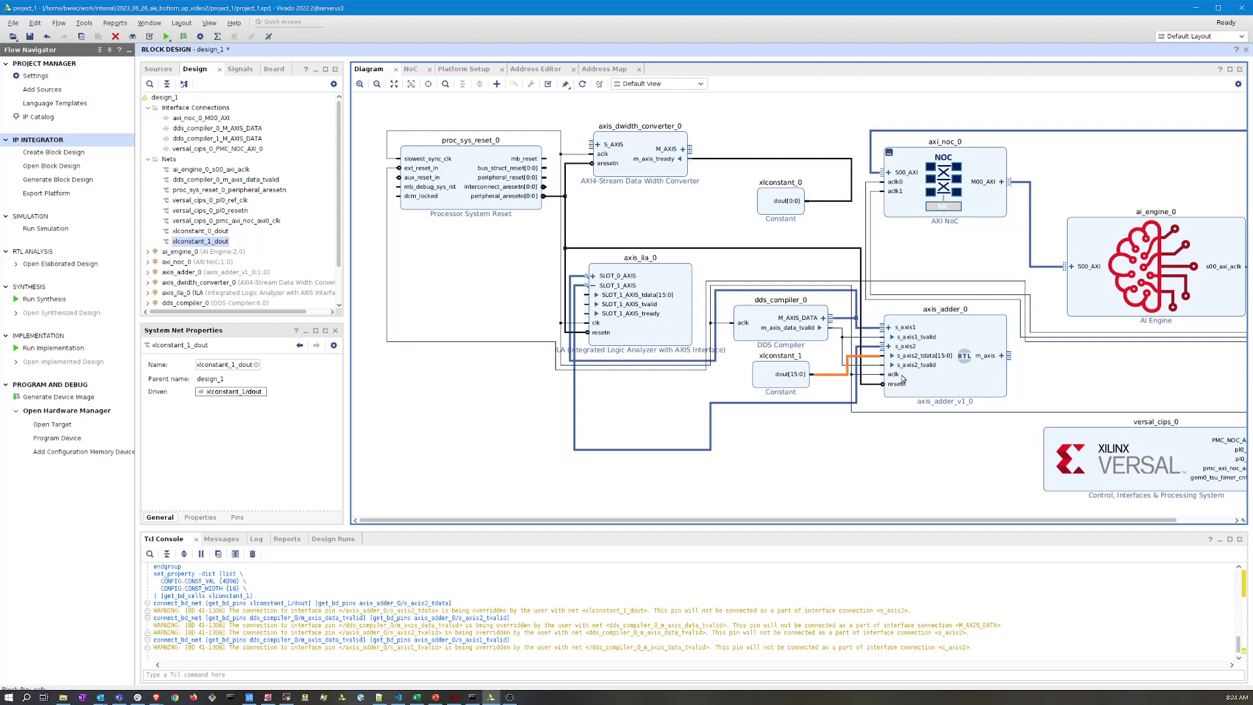
left_click_drag(815, 372, 589, 295)
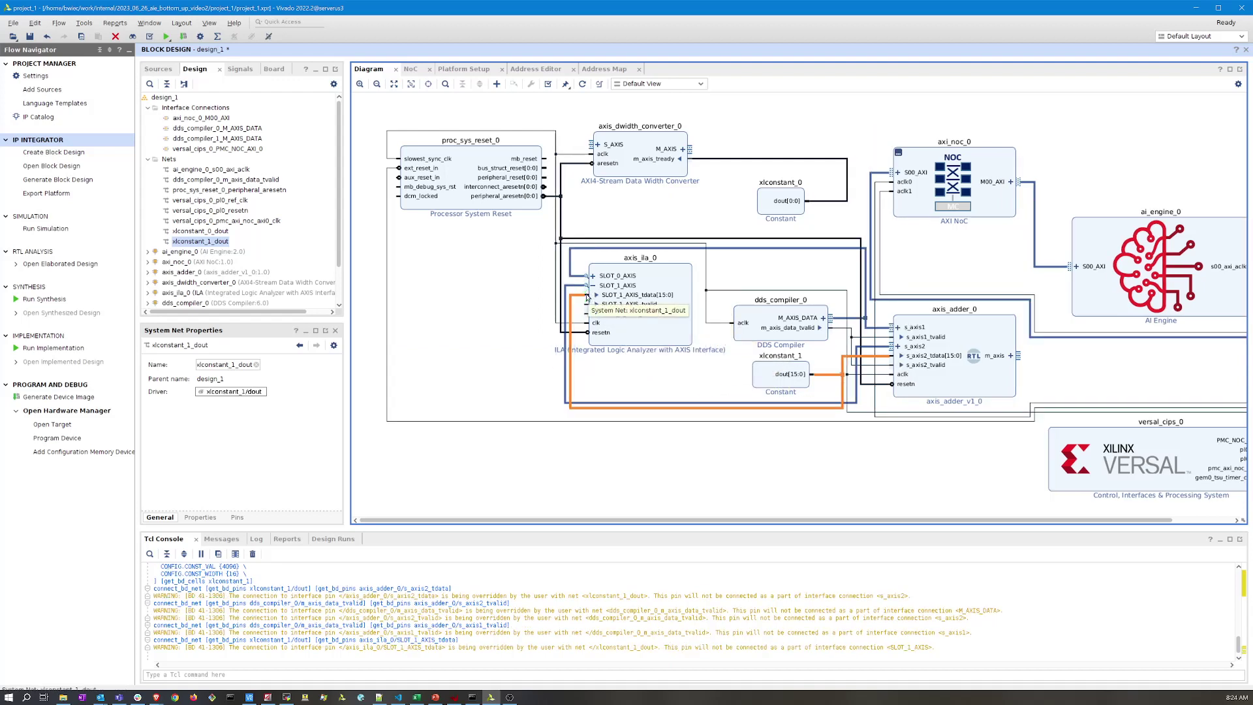
left_click(29, 36)
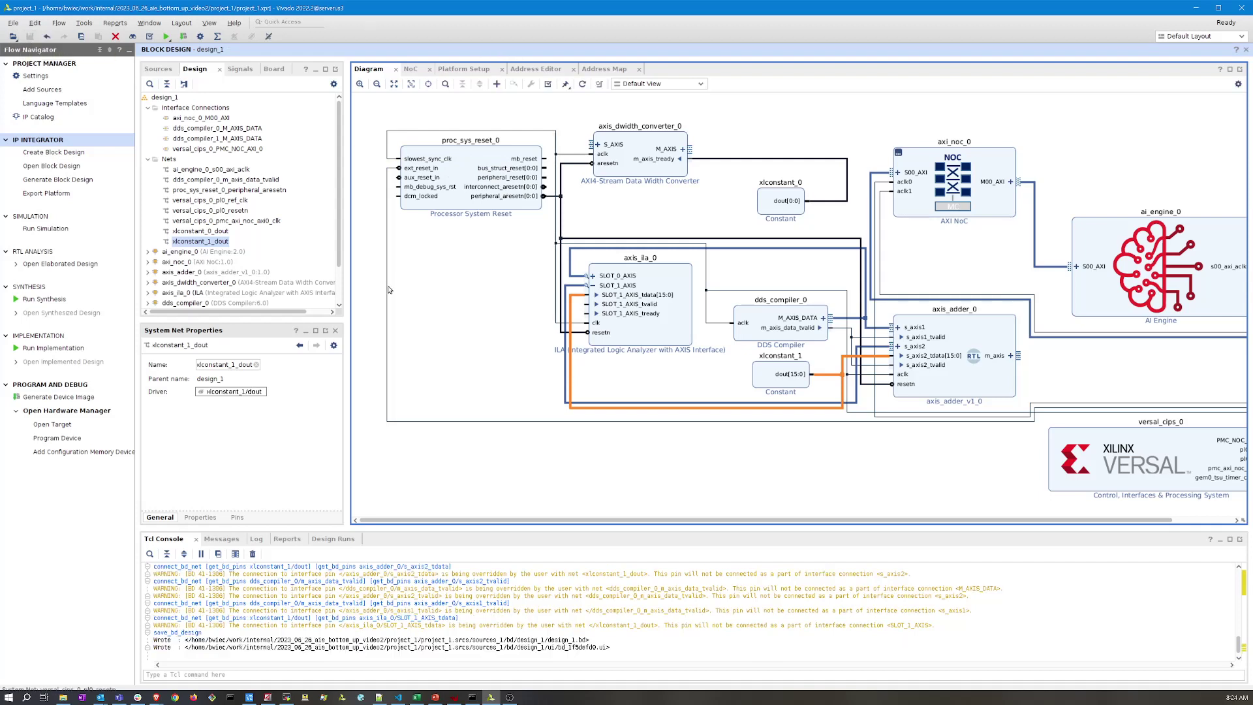
Step: Generate the output products for design_1.bd using out-of-context synthesis per IP on the local host with 12 jobs
left_click(158, 69)
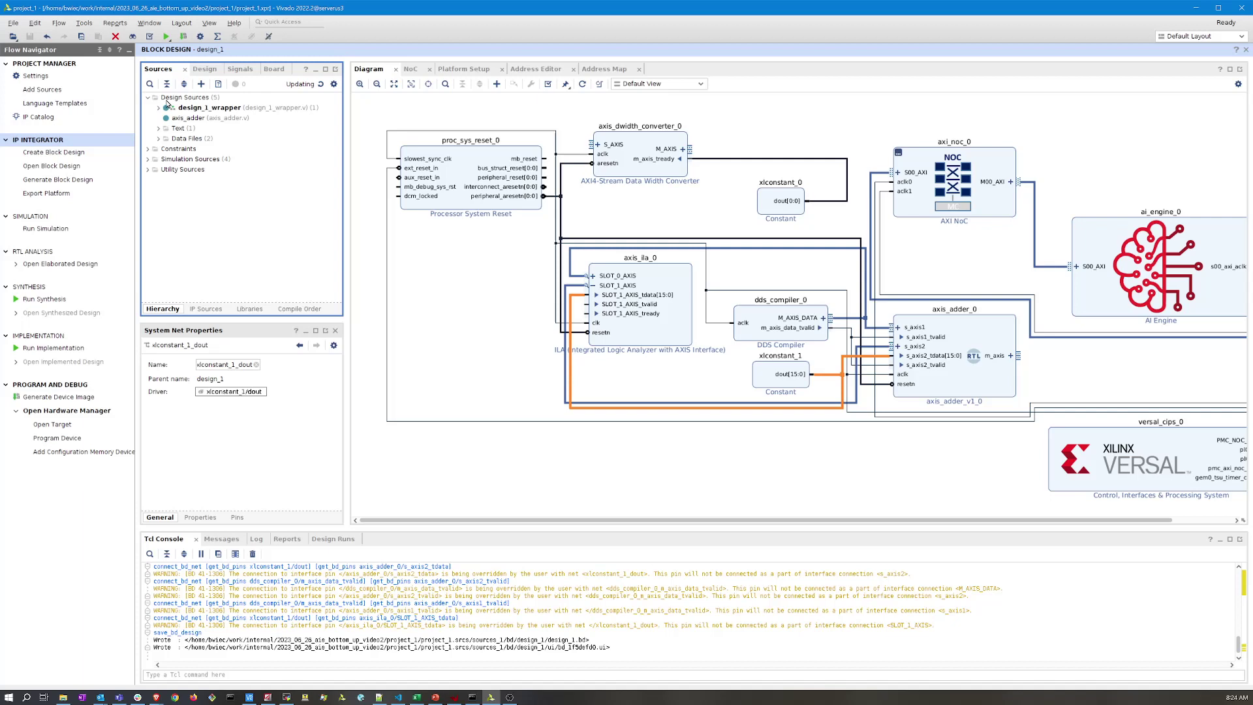
left_click(158, 108)
left_click(219, 120)
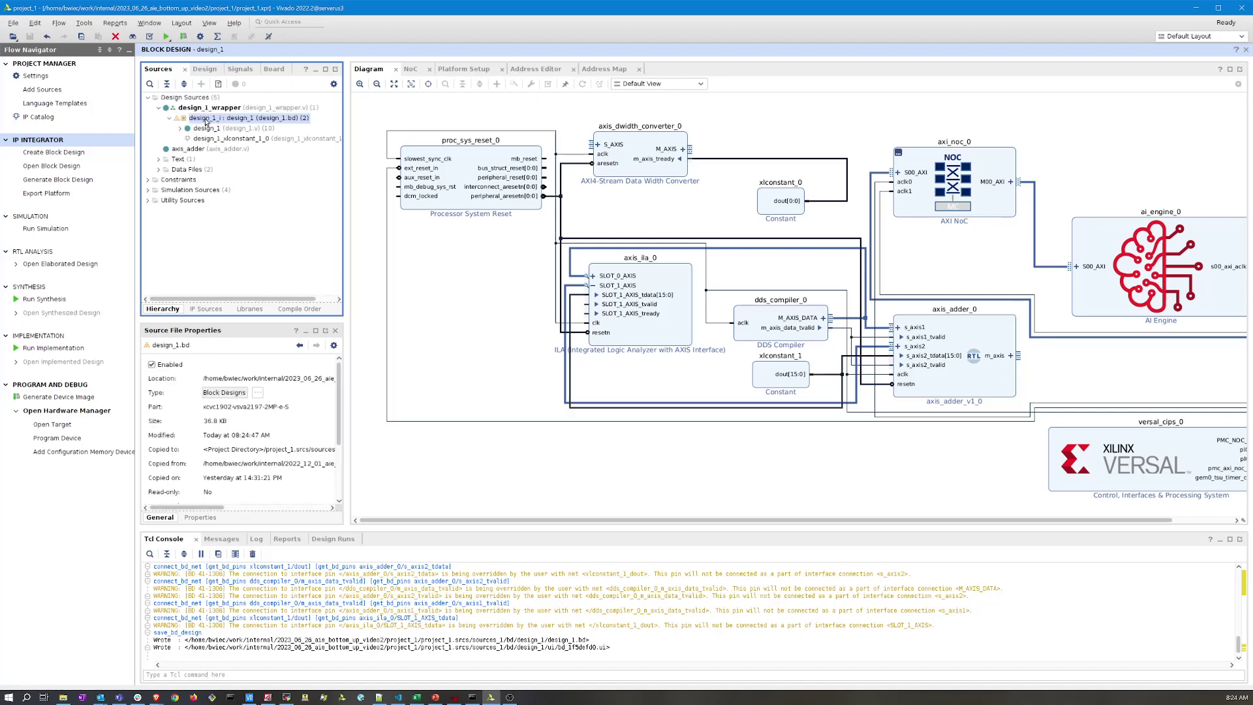
right_click(208, 121)
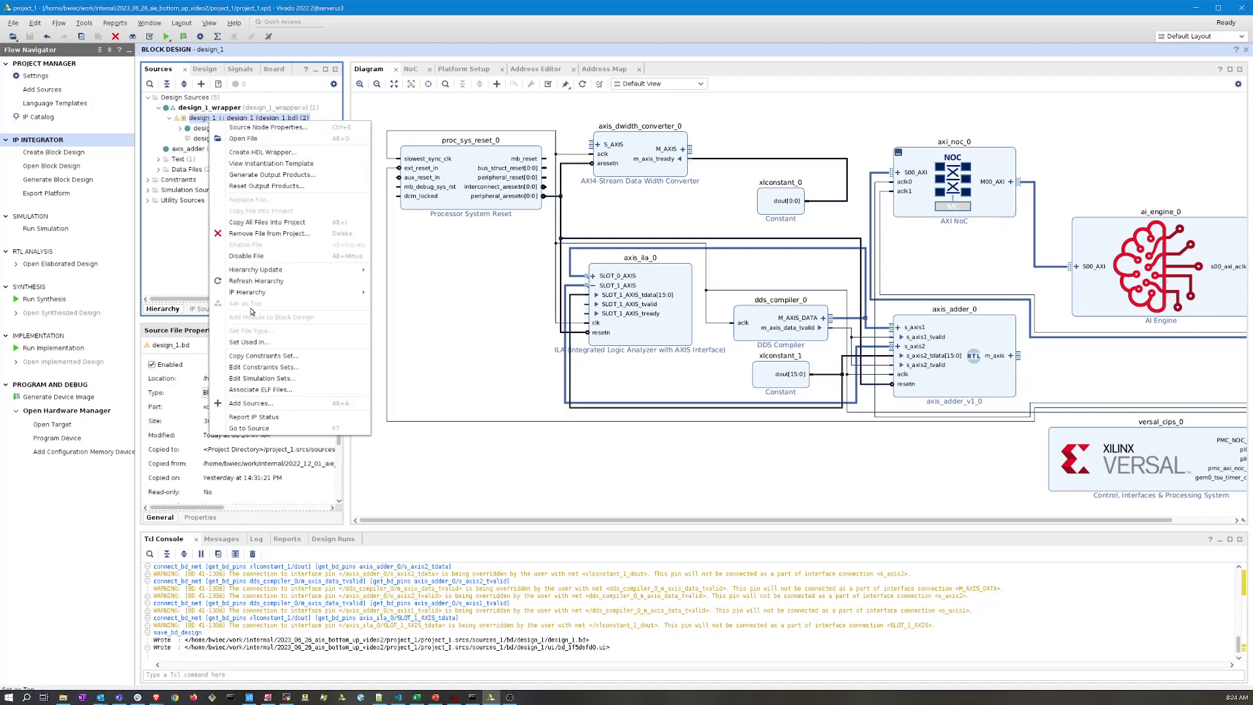
left_click(269, 175)
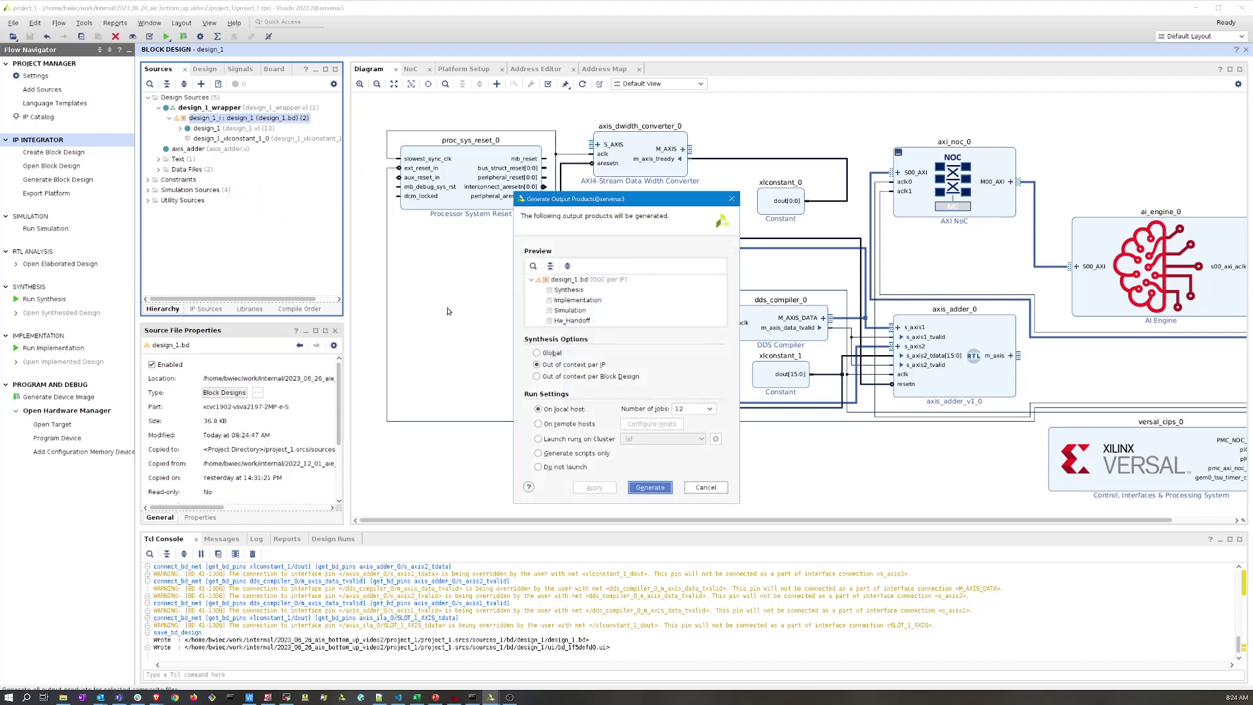
left_click(650, 487)
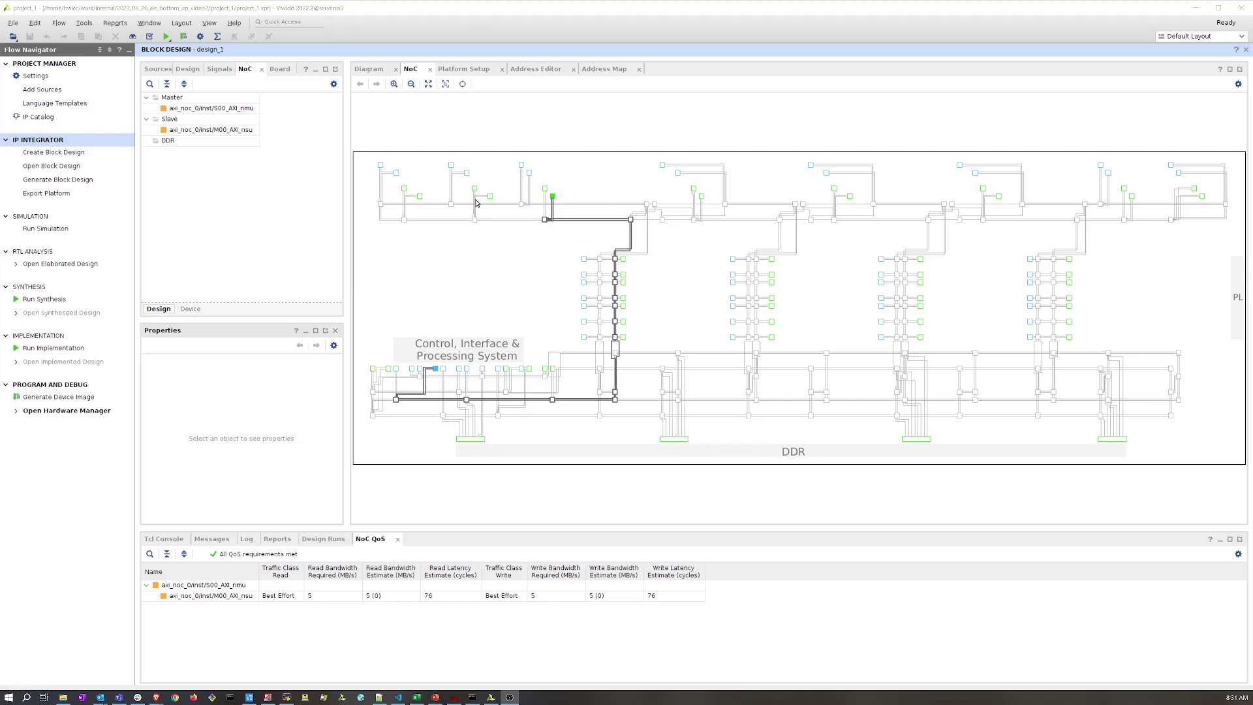
Step: Export the pre-synthesis Hardware platform fast_aie from Platform Setup as design_1_wrapper in the project_1 folder, overwriting the existing file
left_click(477, 70)
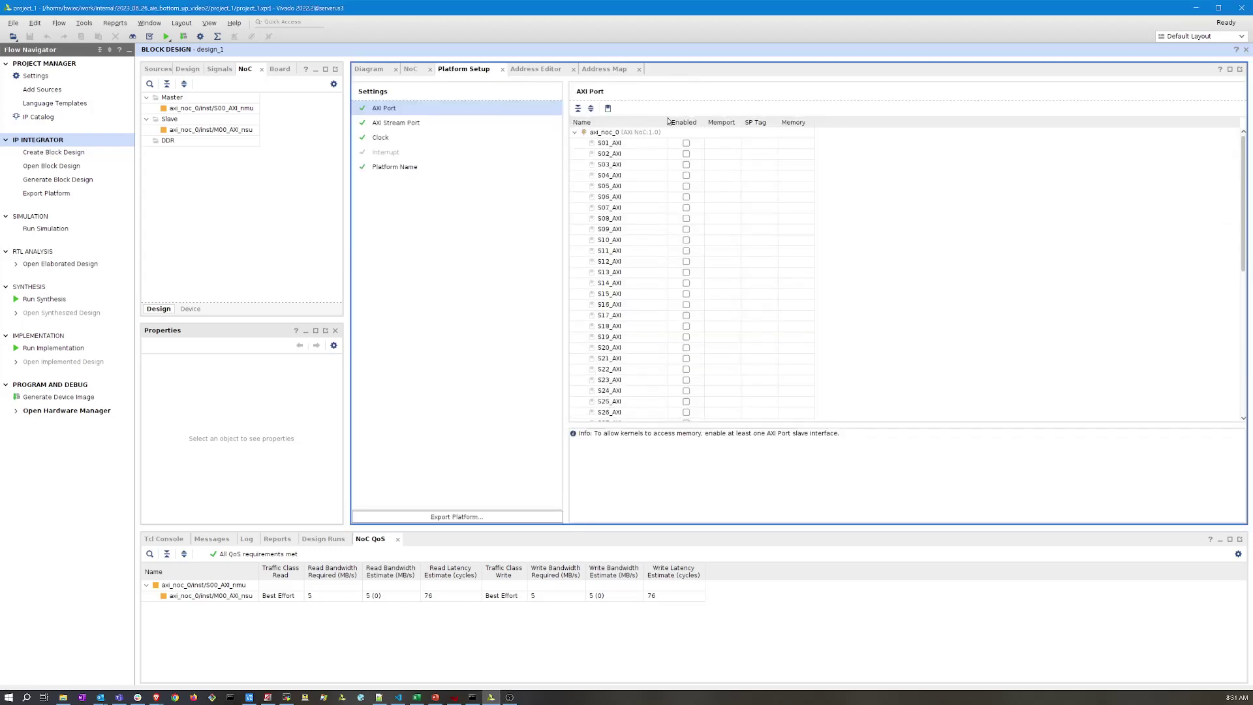
left_click(466, 517)
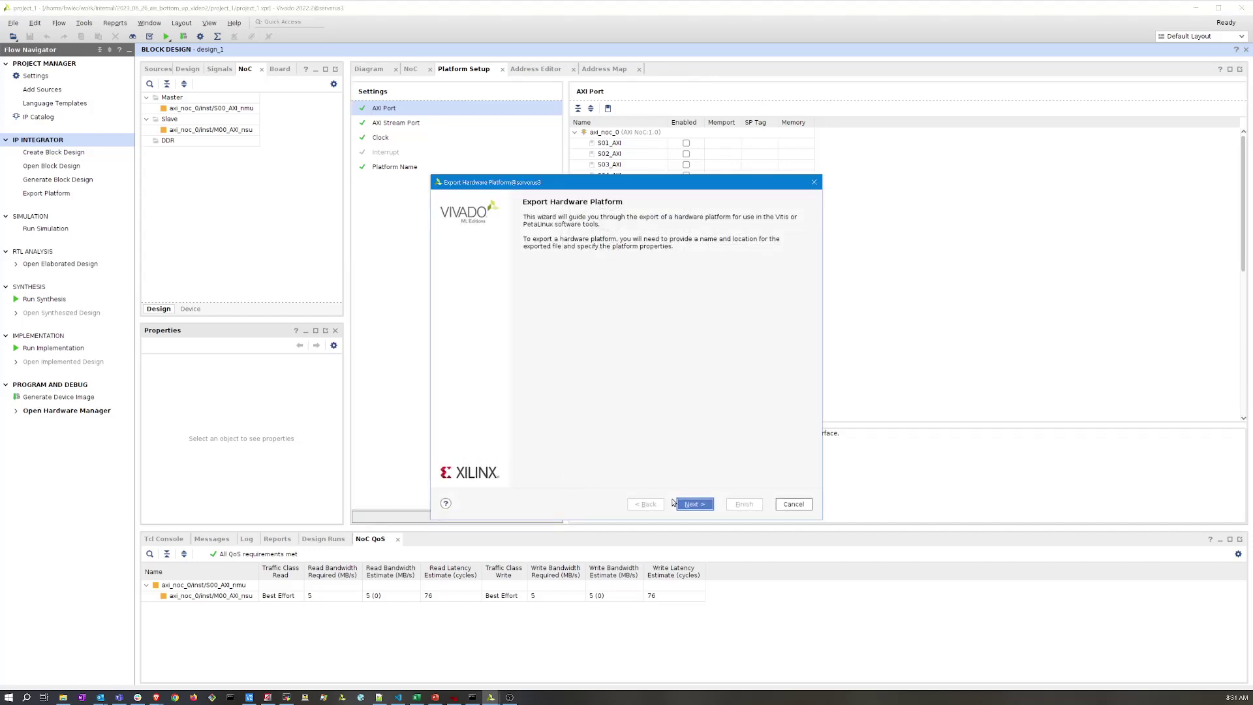
left_click(692, 505)
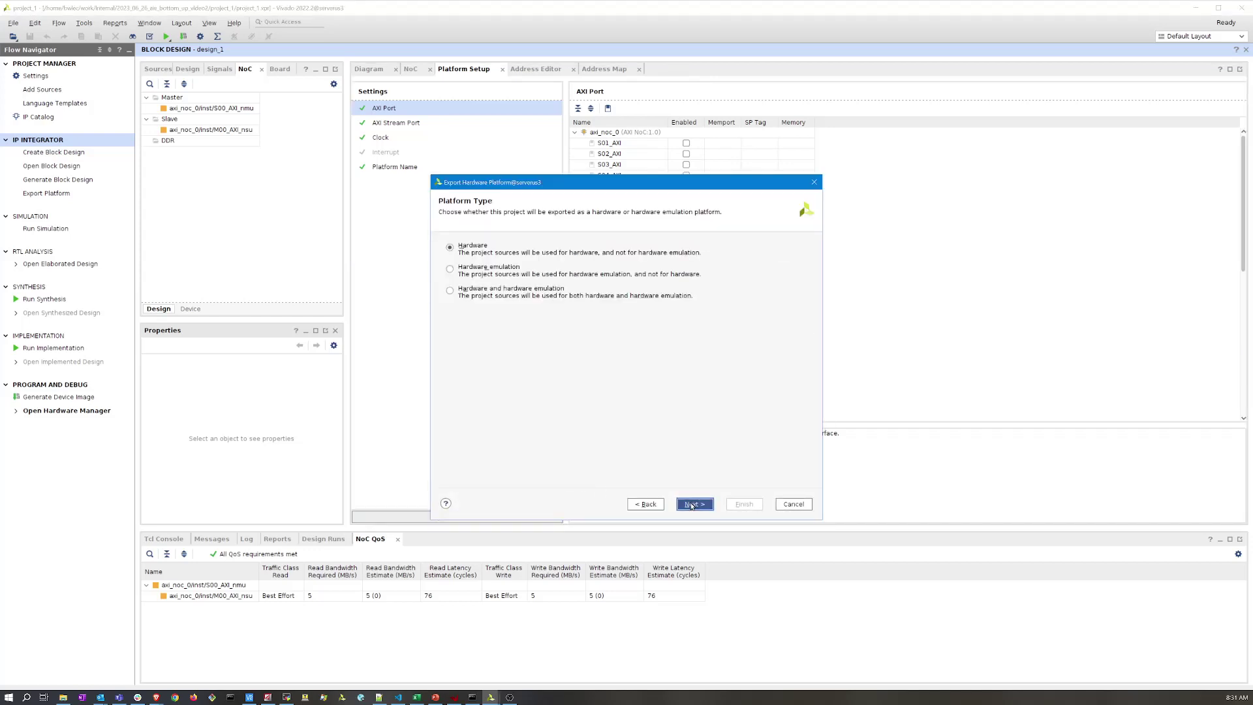
left_click(692, 504)
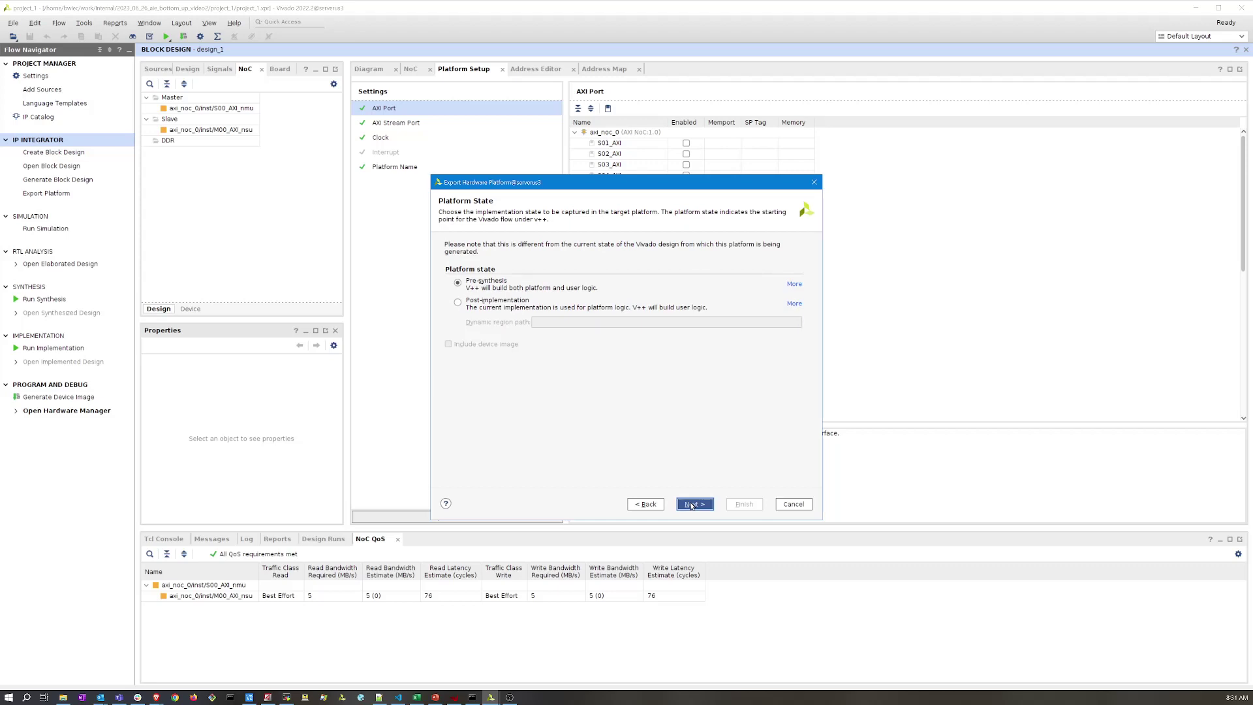
left_click(692, 504)
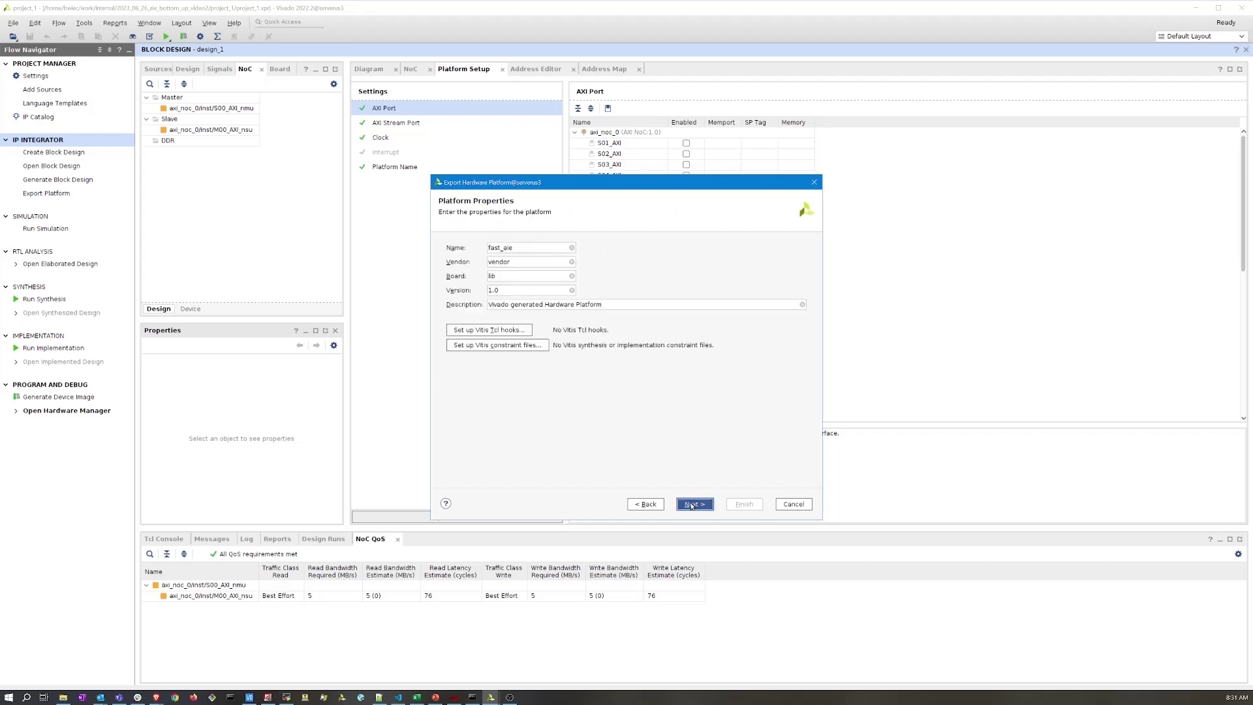
left_click(691, 505)
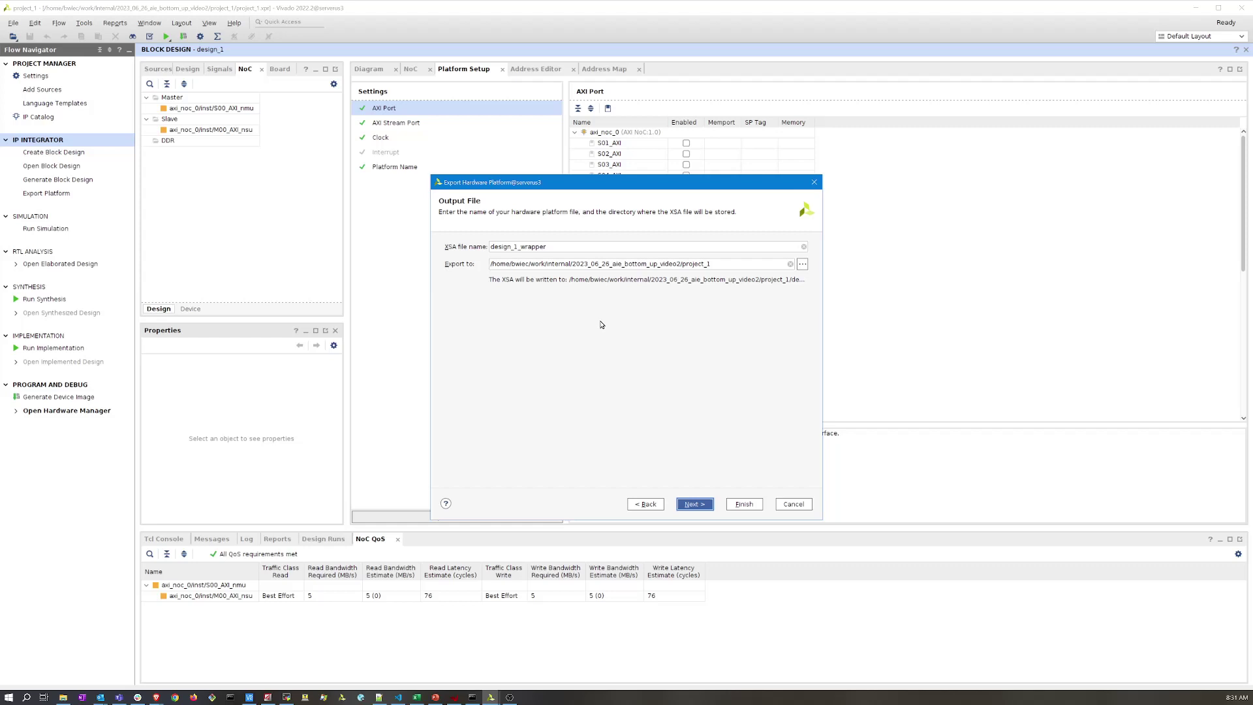
left_click(695, 504)
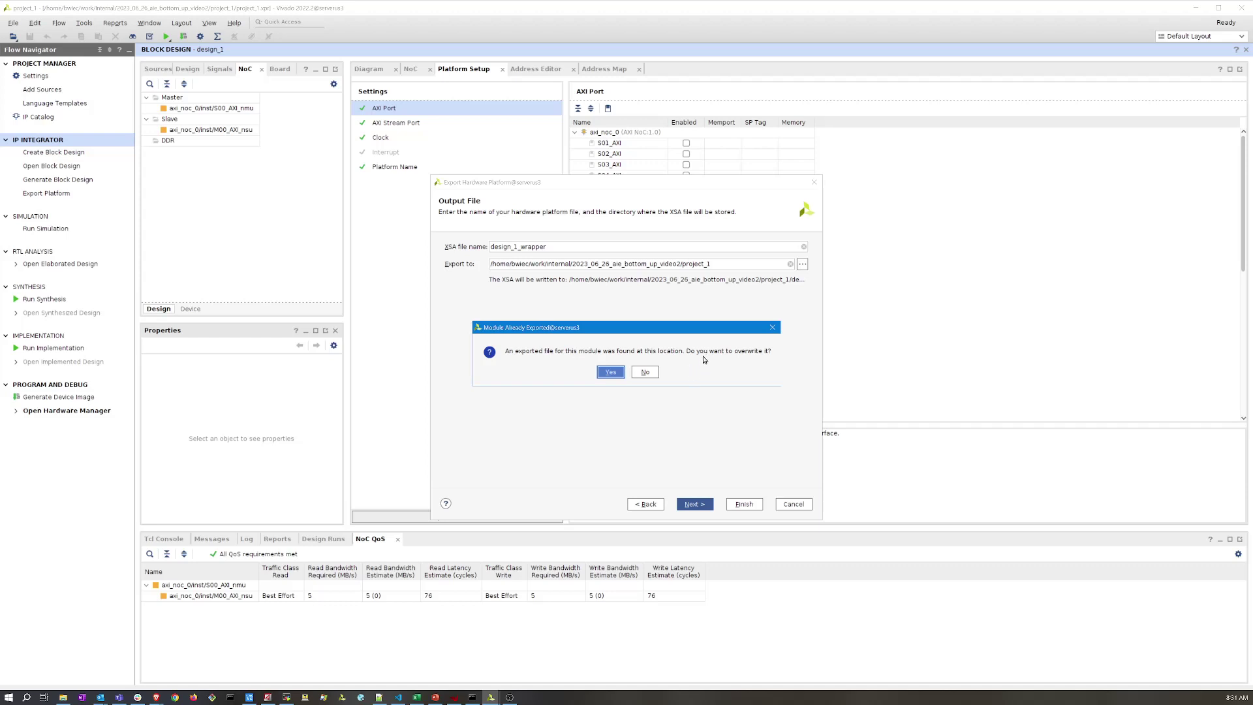
left_click(611, 372)
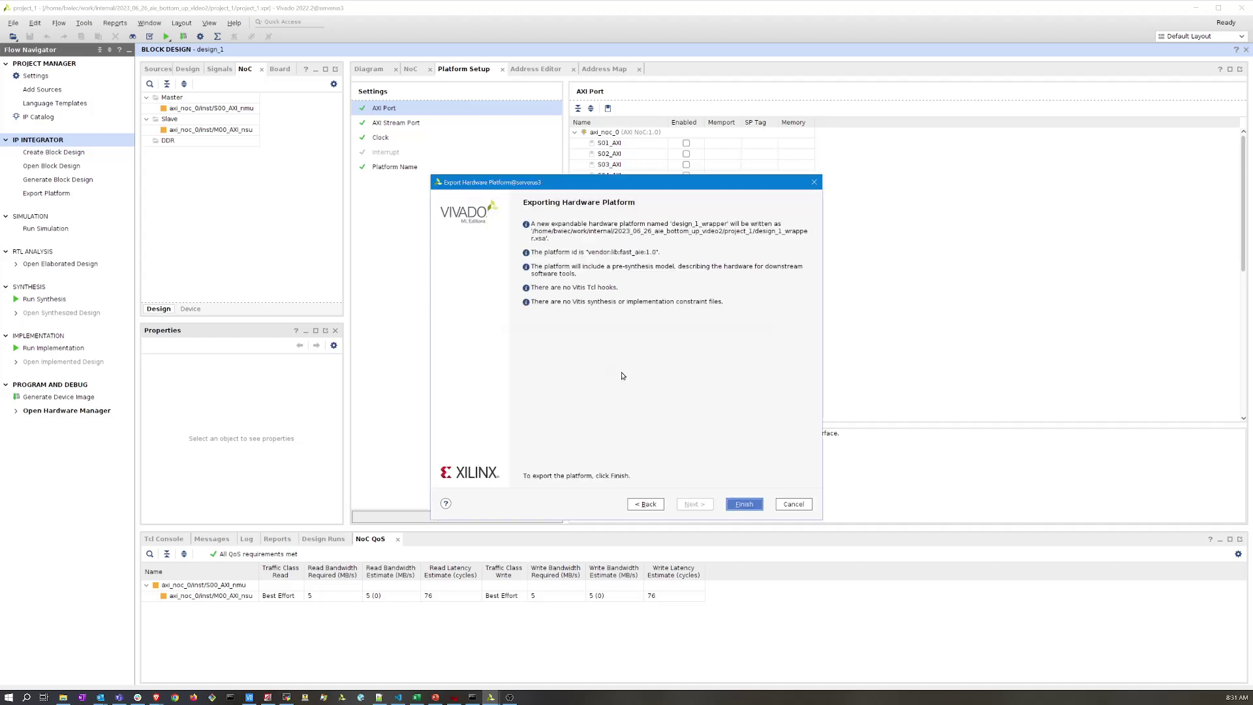
left_click(747, 505)
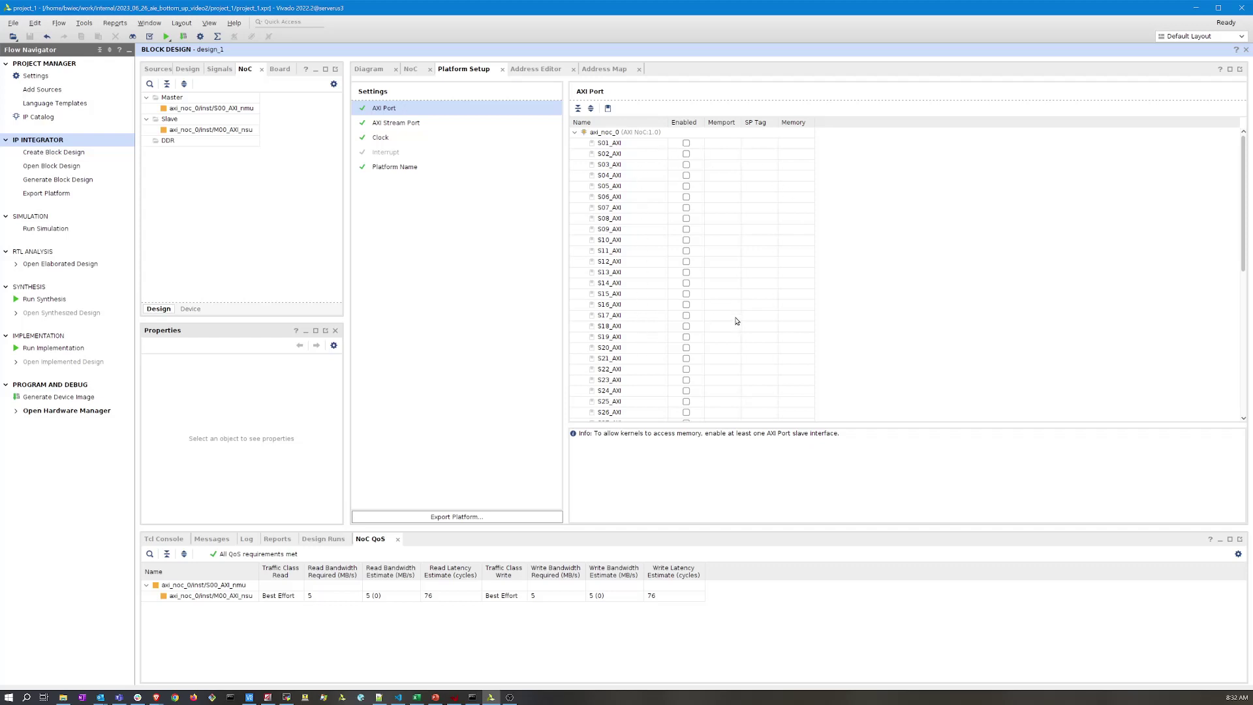
left_click(678, 265)
Step: Switch to Vitis, update the design_1_wrapper platform's hardware specification from design_1_wrapper.xsa in project_1, and build the platform project
left_click(460, 699)
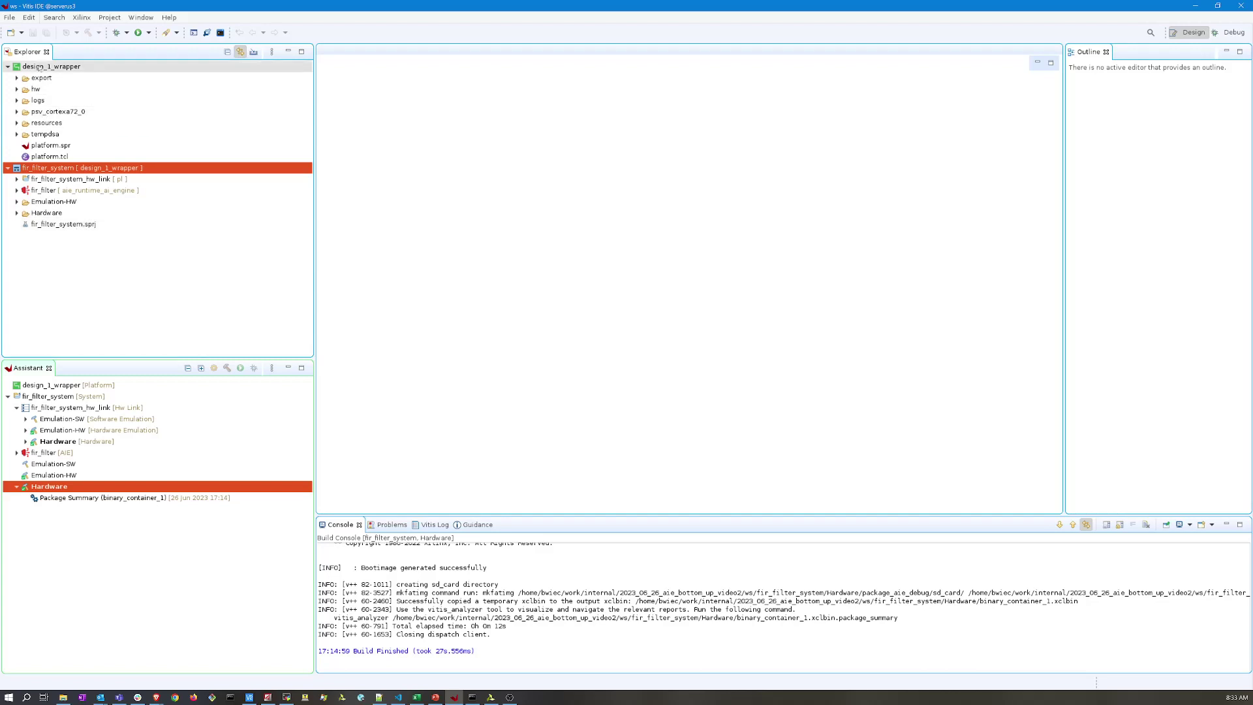
left_click(45, 67)
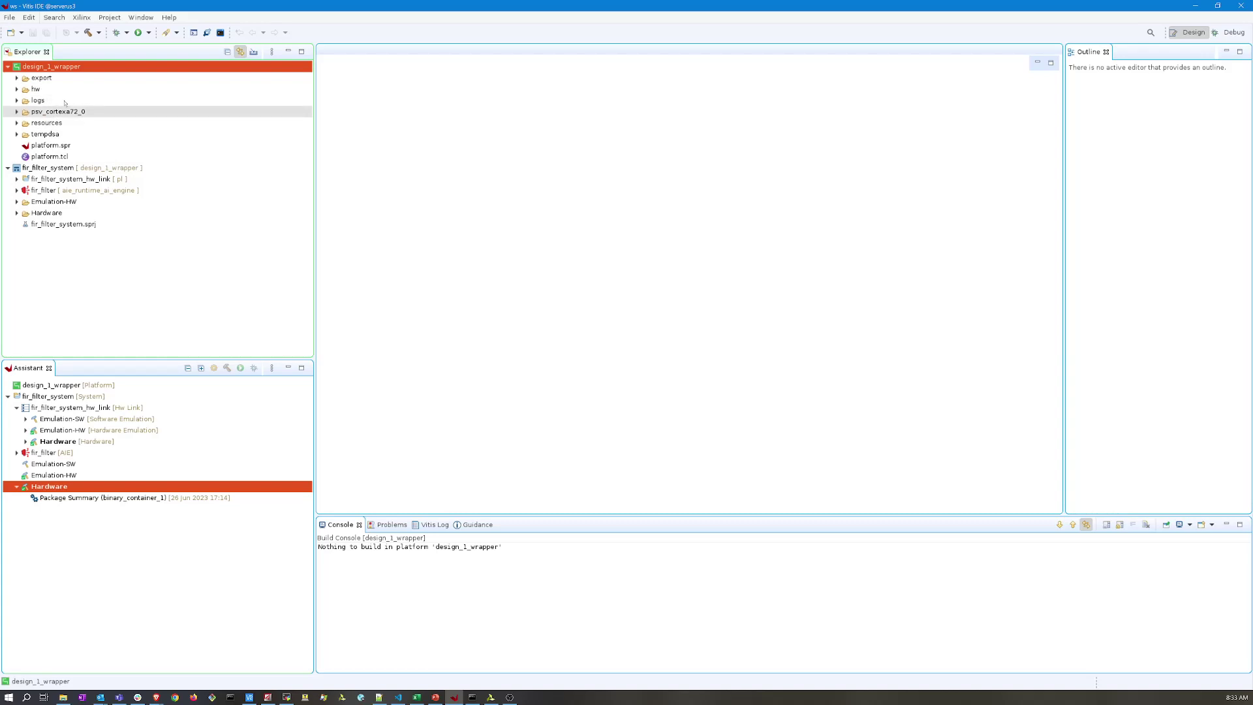
right_click(60, 69)
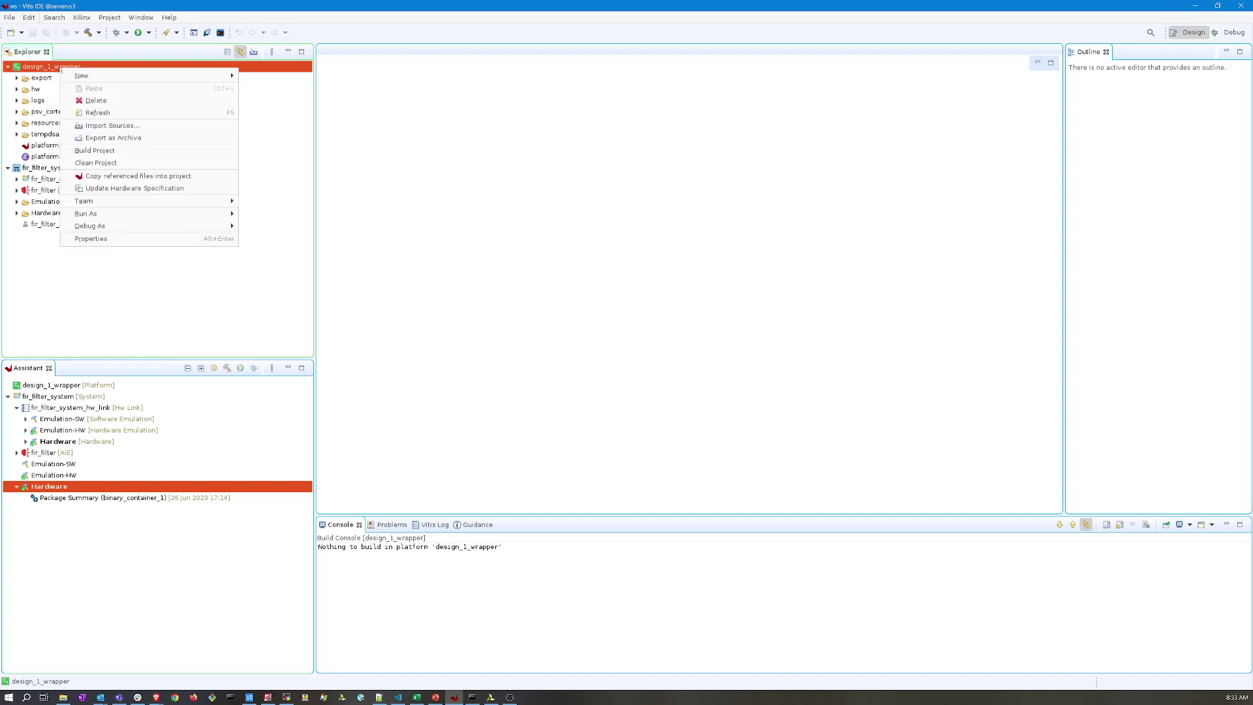
left_click(123, 189)
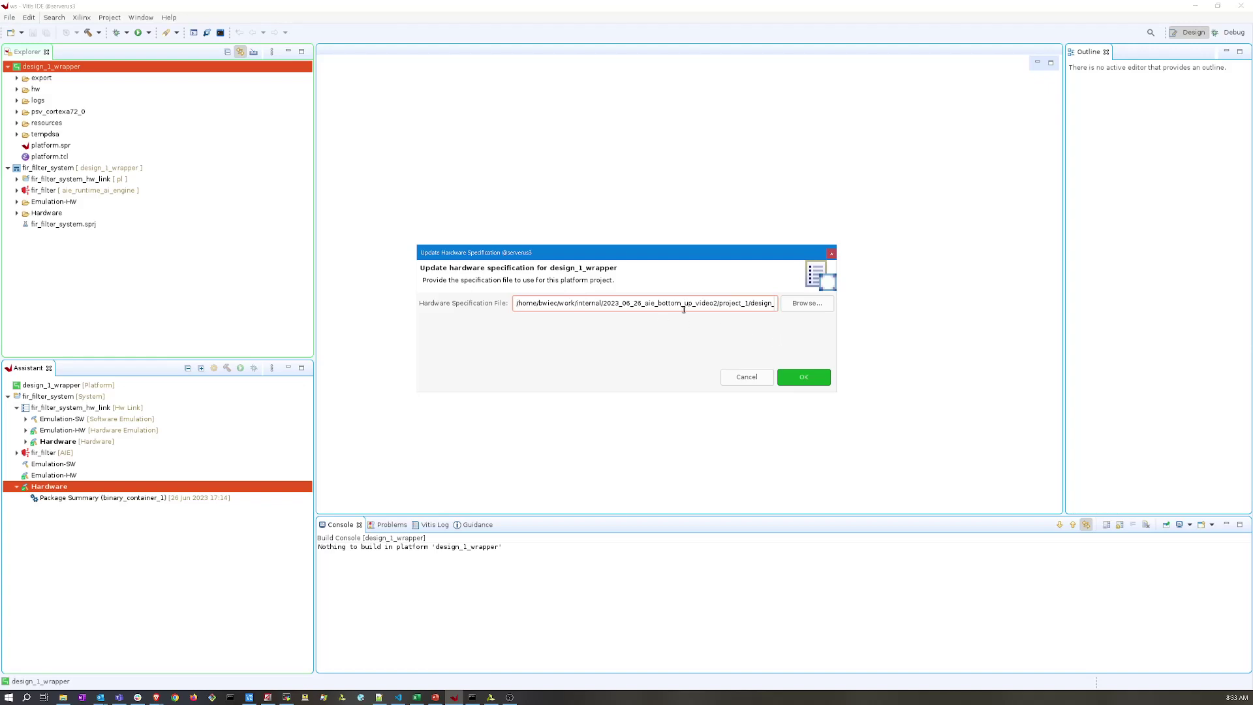
left_click(684, 310)
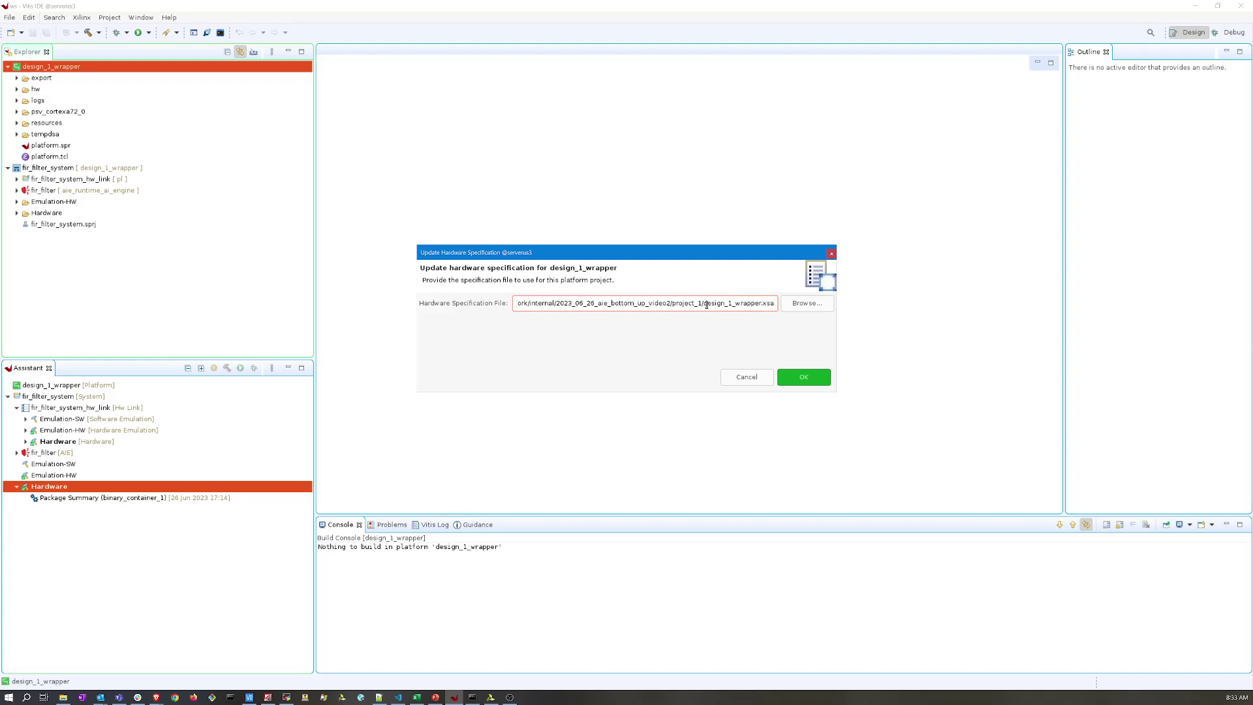
left_click_drag(705, 304, 791, 305)
left_click(816, 378)
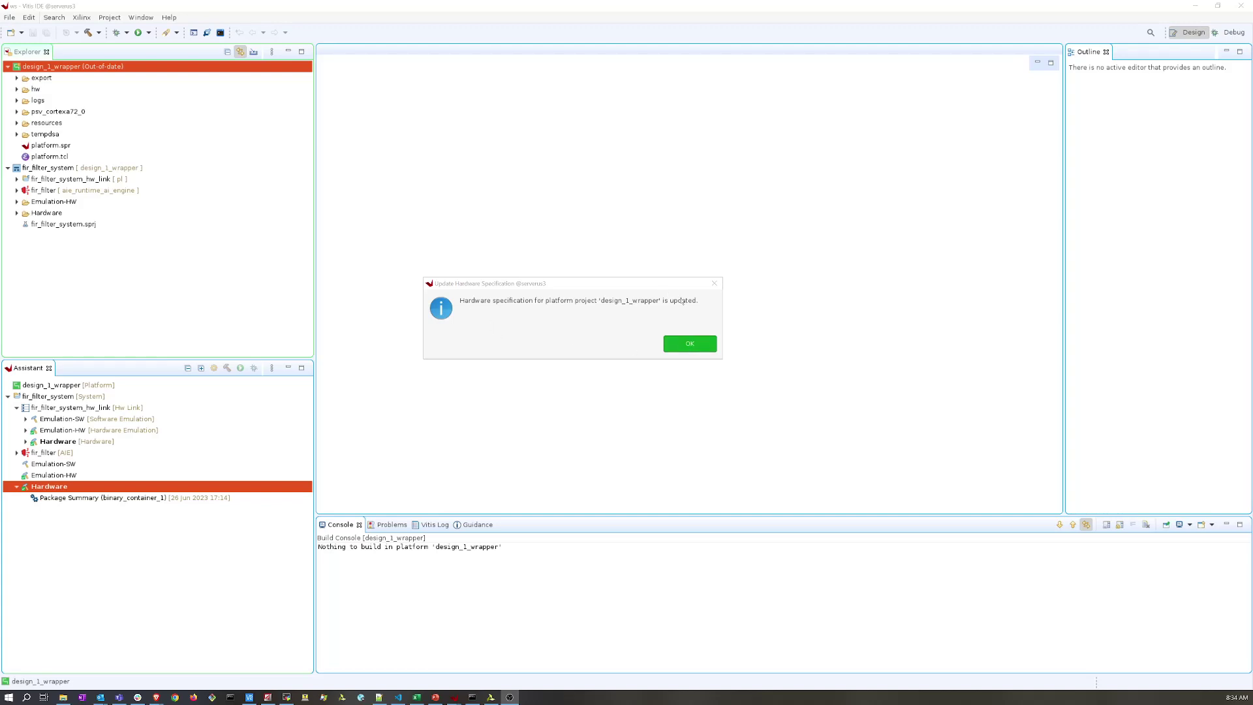
left_click(688, 343)
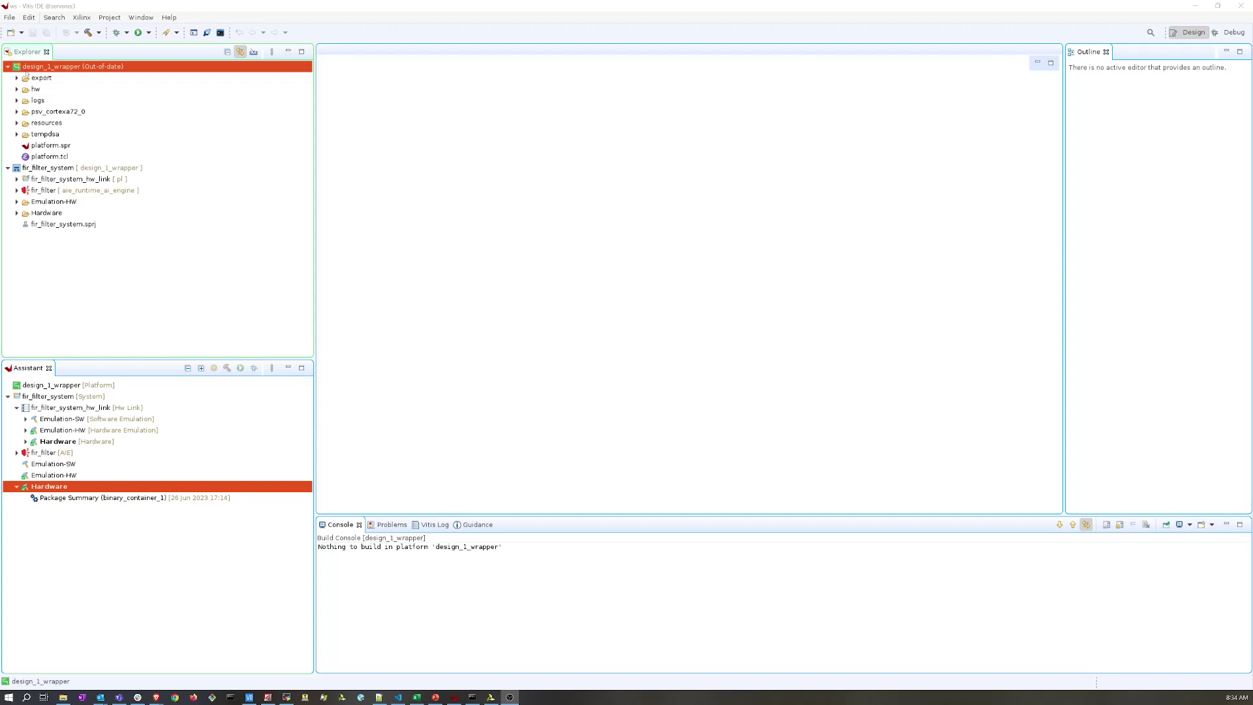
right_click(65, 68)
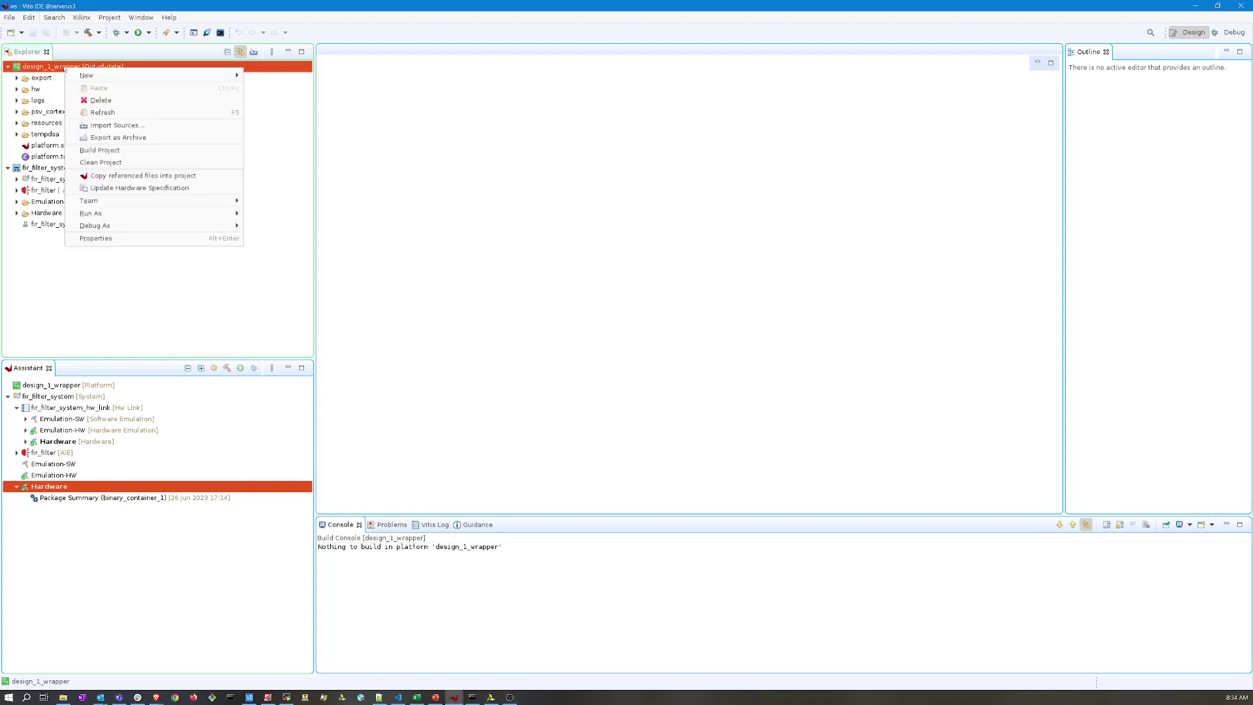
left_click(100, 150)
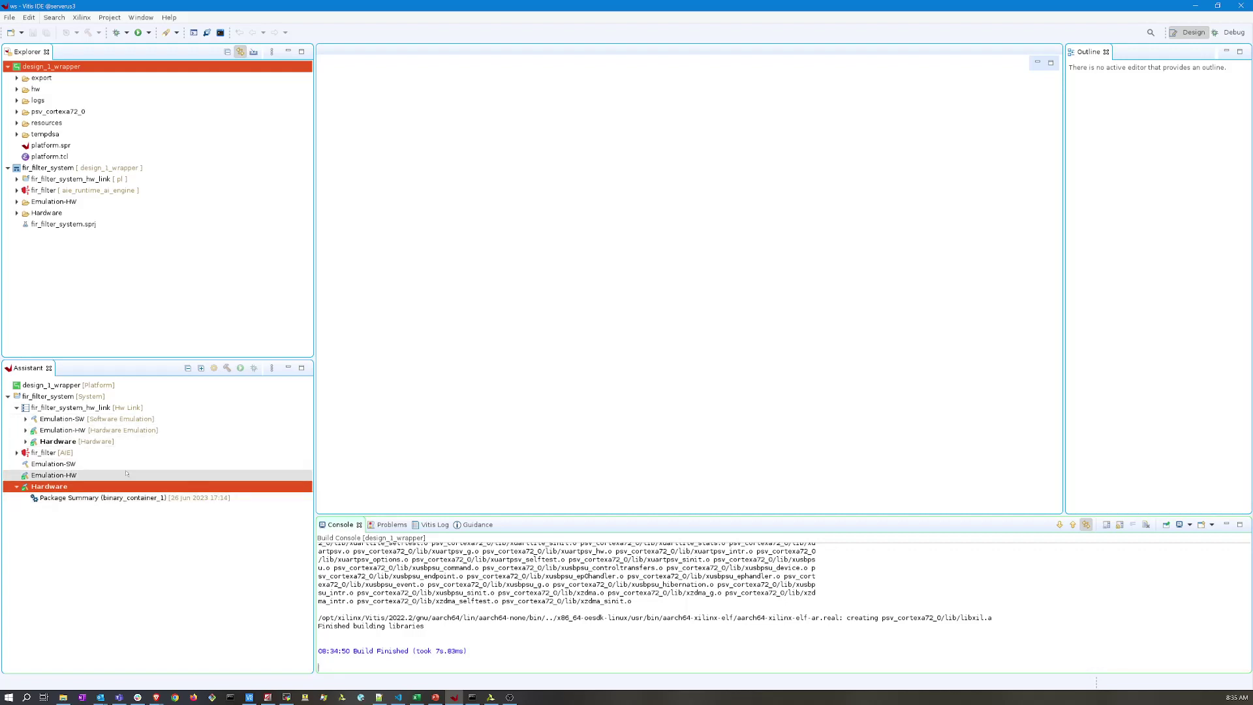
Step: Try to build the Hardware configuration of fir_filter_system_hw_link
left_click(79, 409)
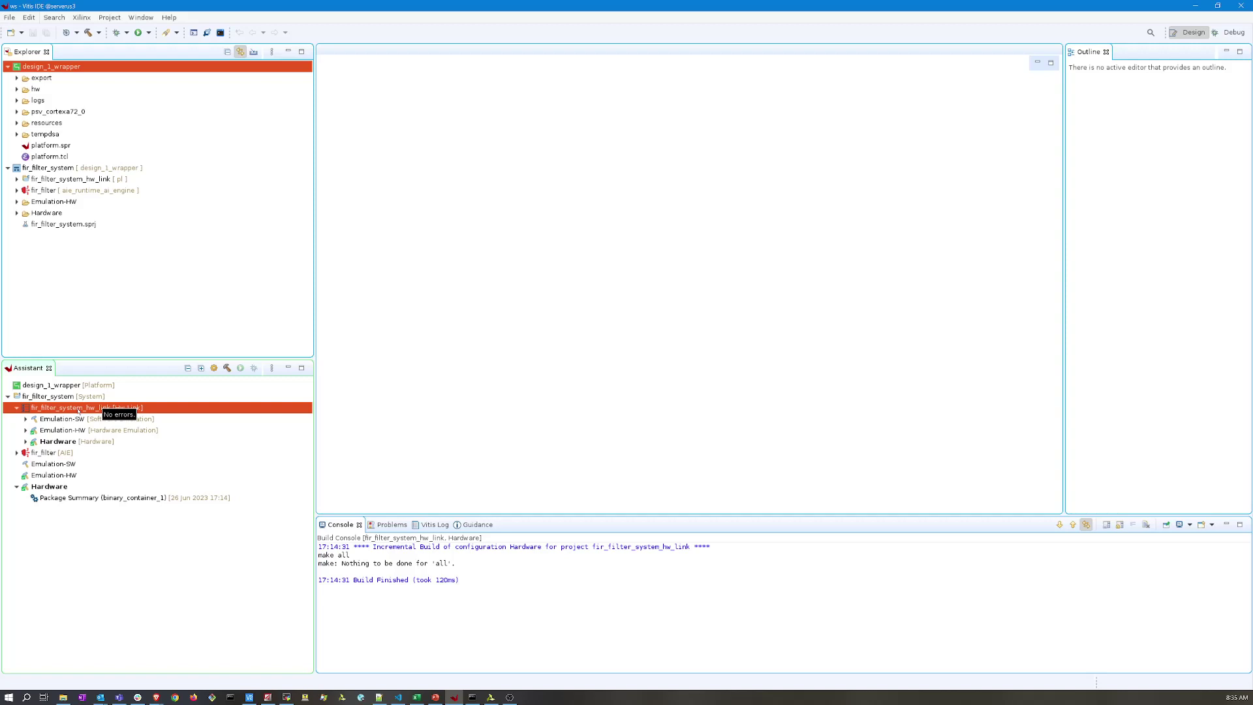
left_click(73, 443)
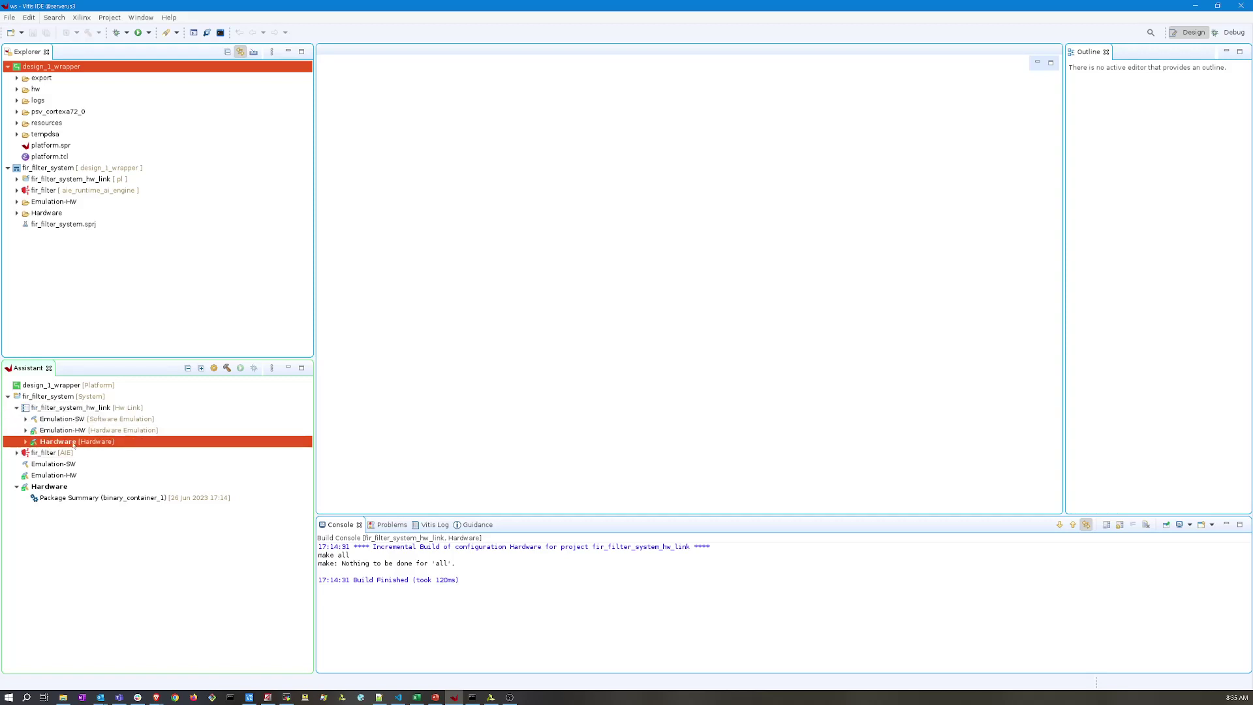
right_click(68, 443)
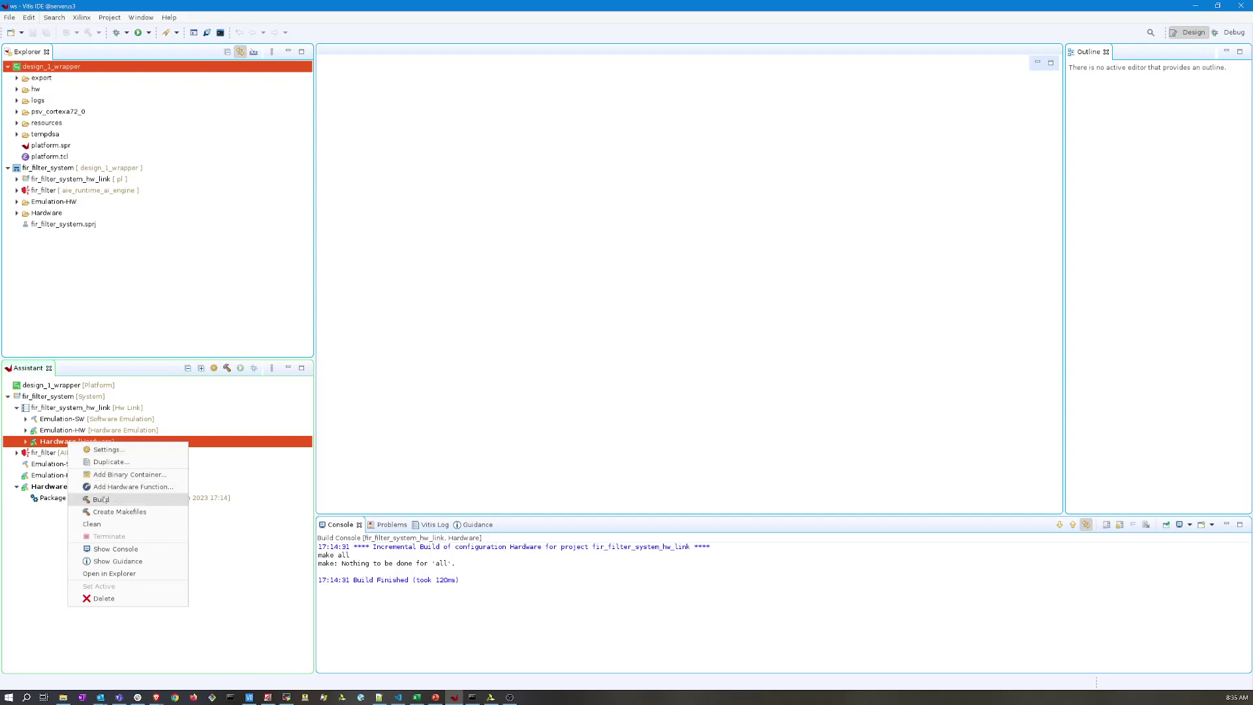
left_click(104, 499)
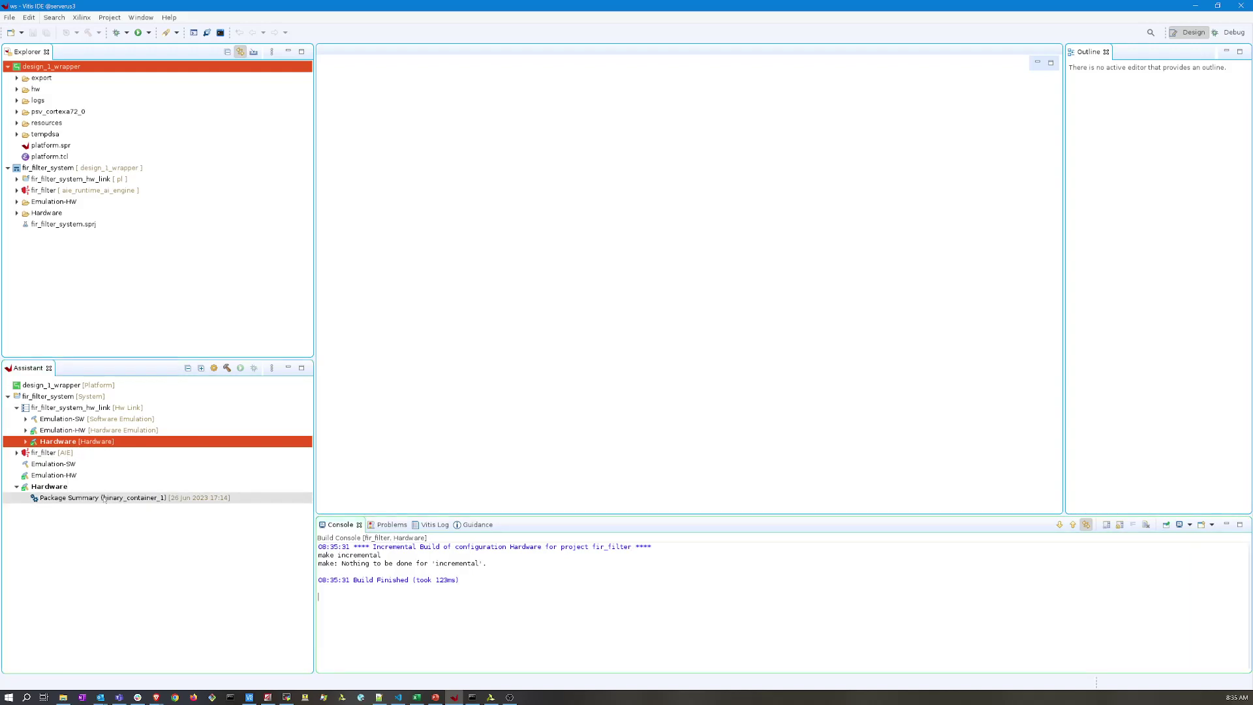
Step: Clean the Hardware configuration of fir_filter_system_hw_link and rebuild it
right_click(82, 442)
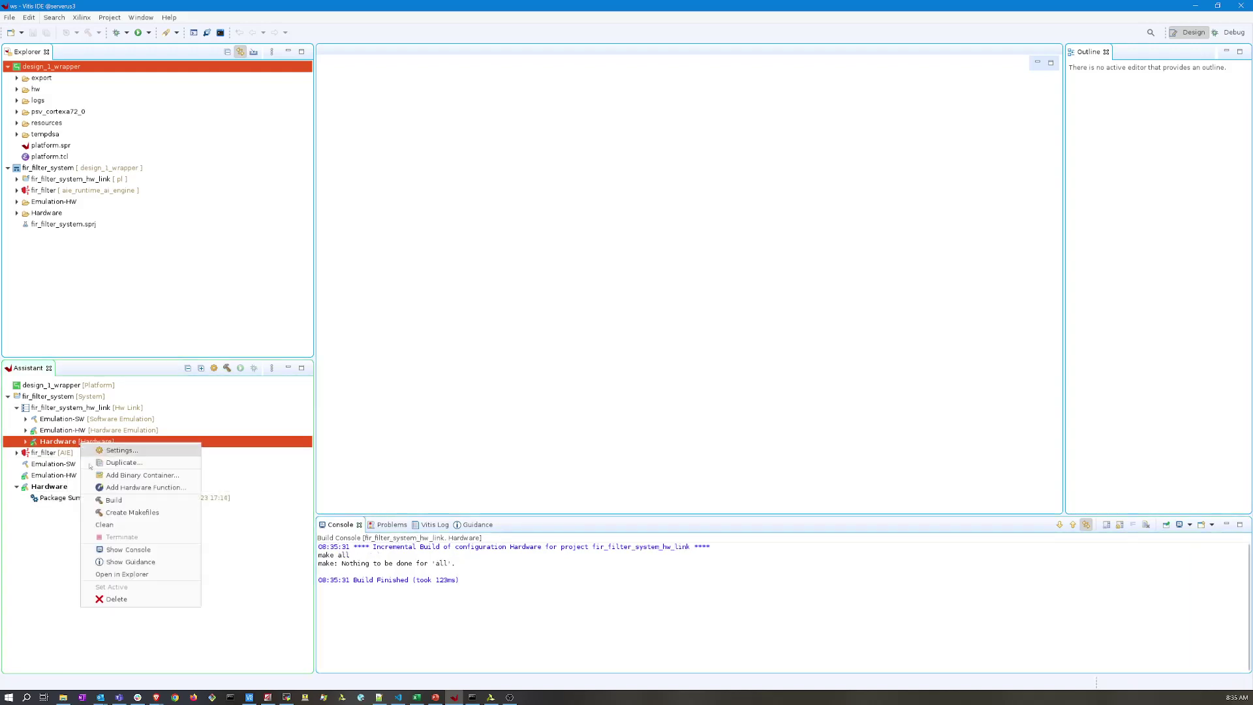
left_click(106, 524)
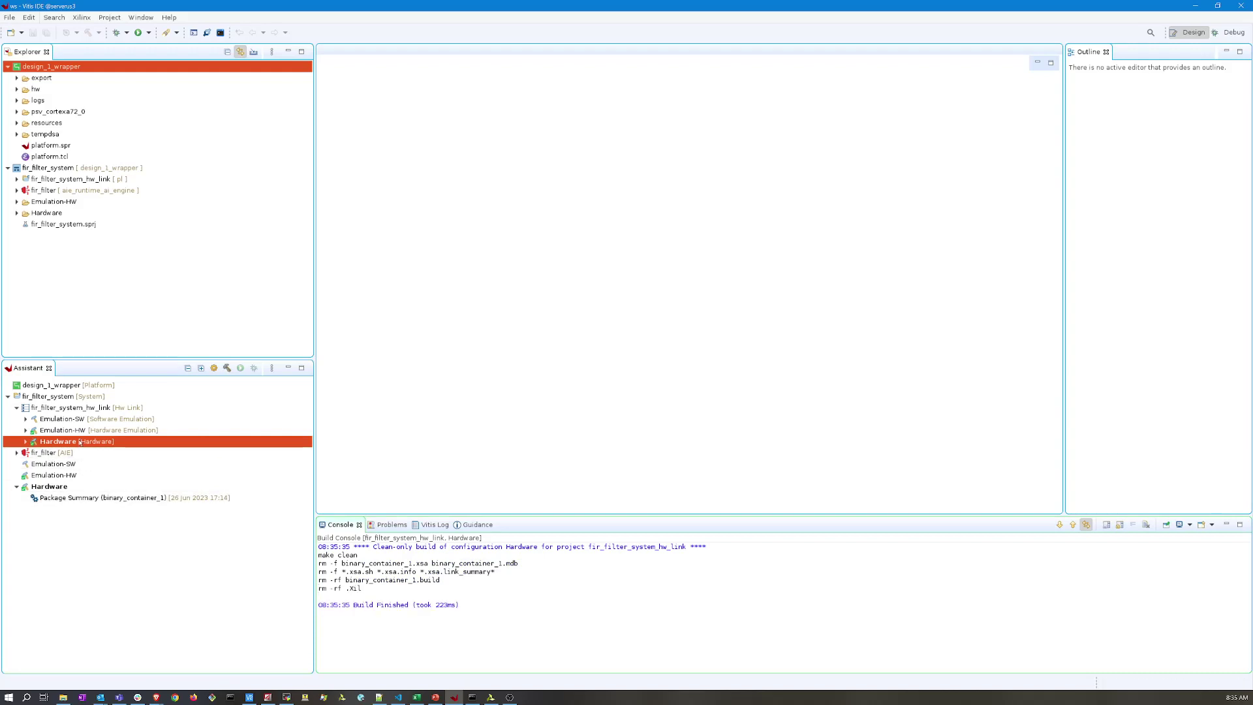
left_click(227, 368)
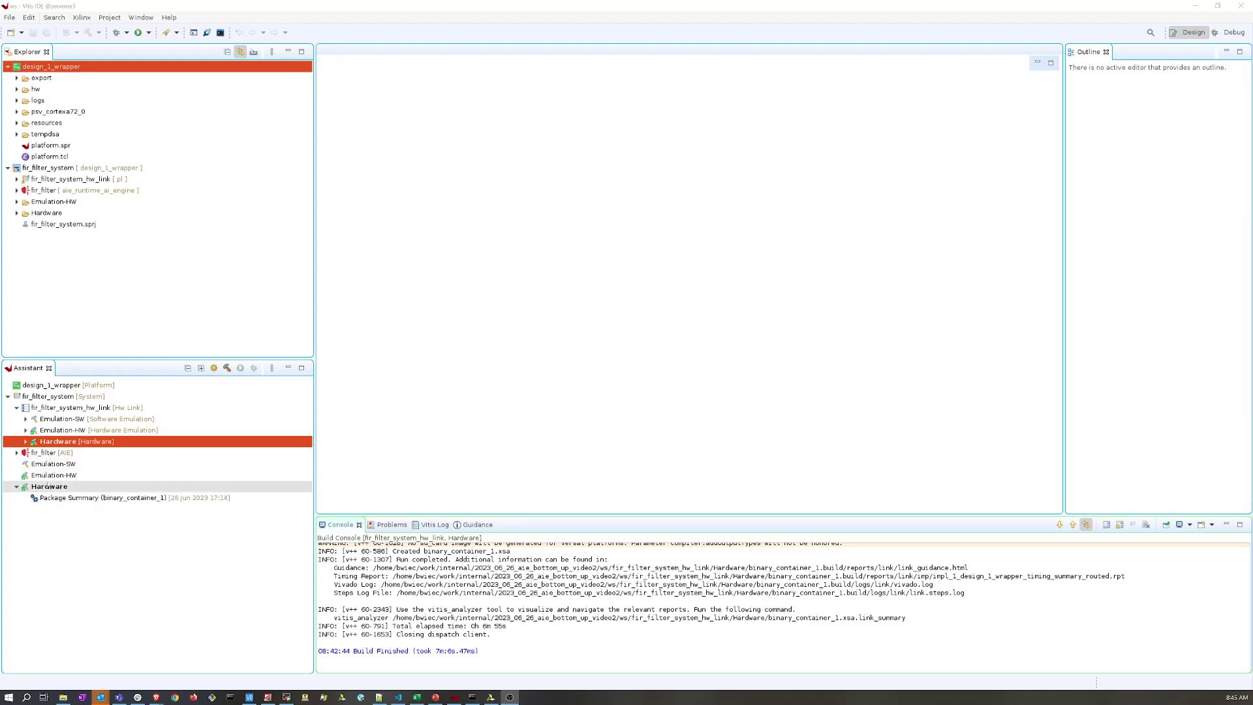
Step: Build the top-level Hardware configuration of fir_filter_system to package the updated system
left_click(52, 488)
right_click(52, 487)
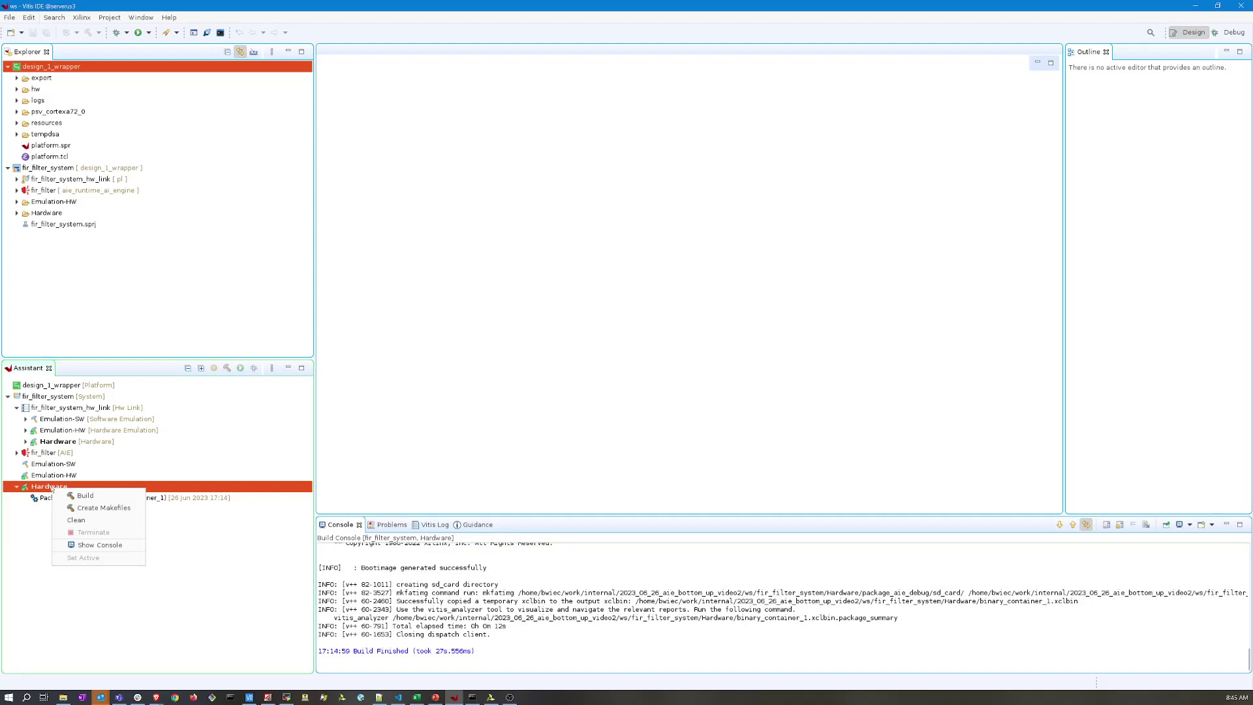
left_click(84, 496)
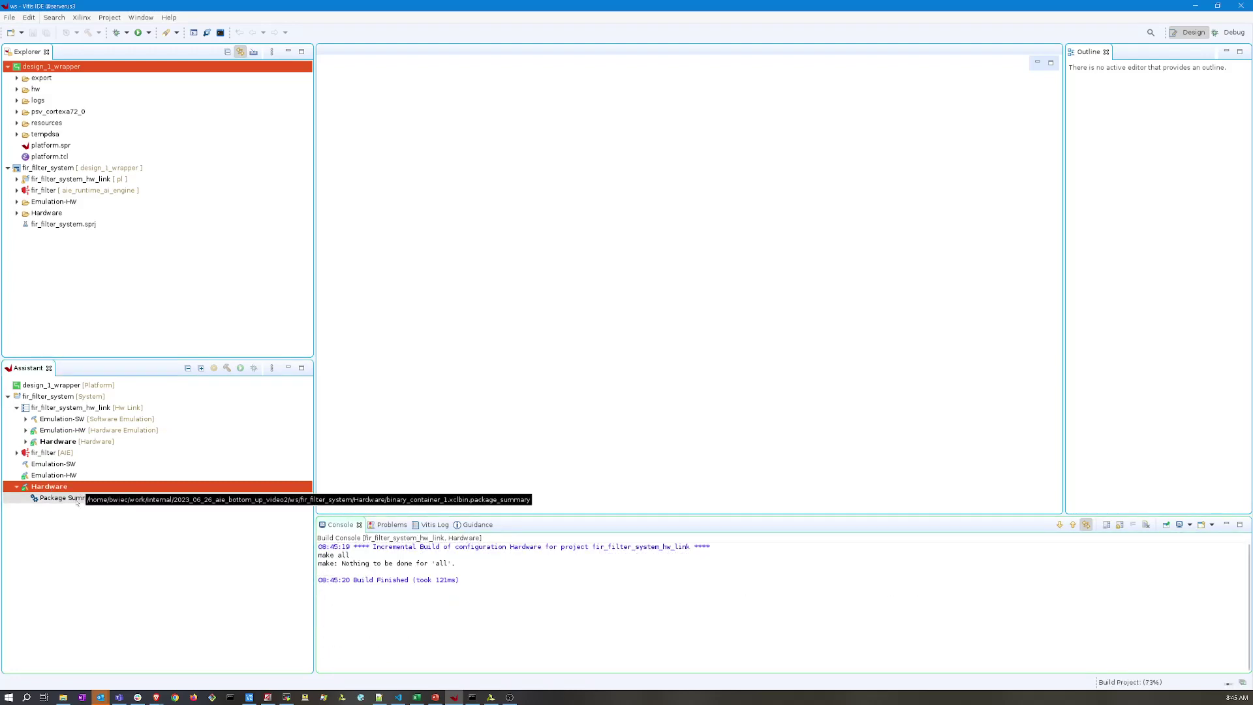
right_click(59, 499)
left_click(66, 511)
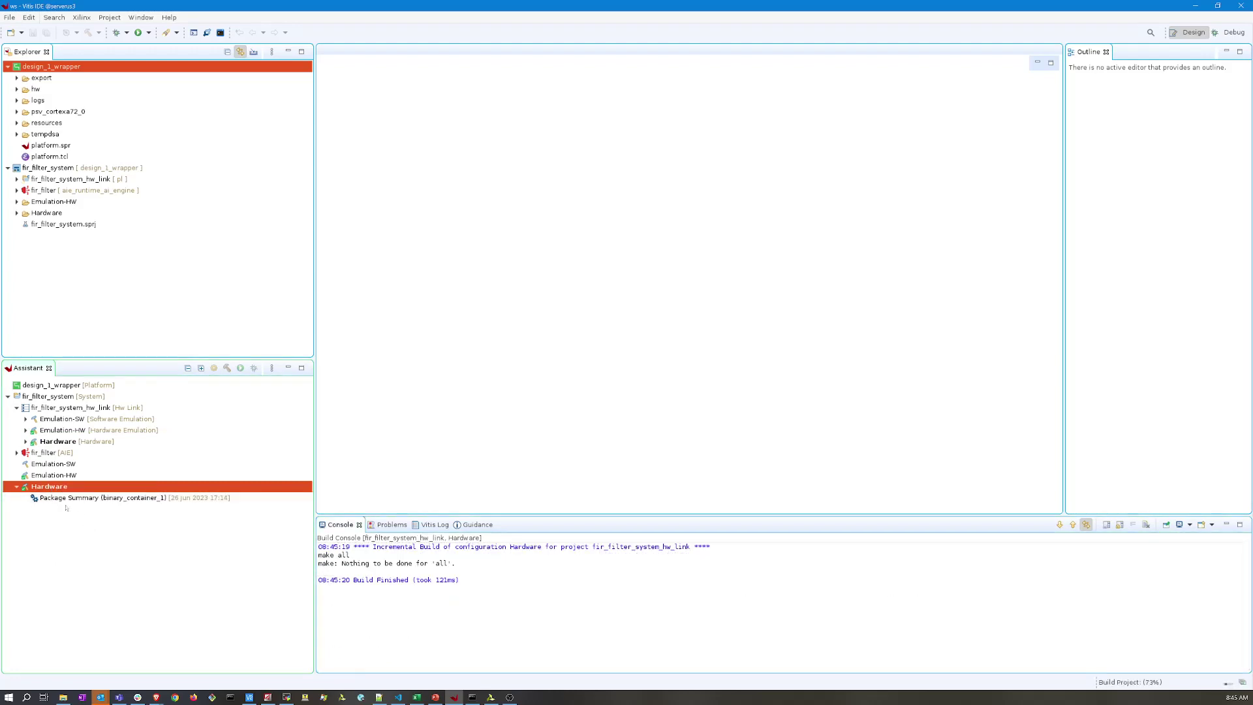
right_click(54, 489)
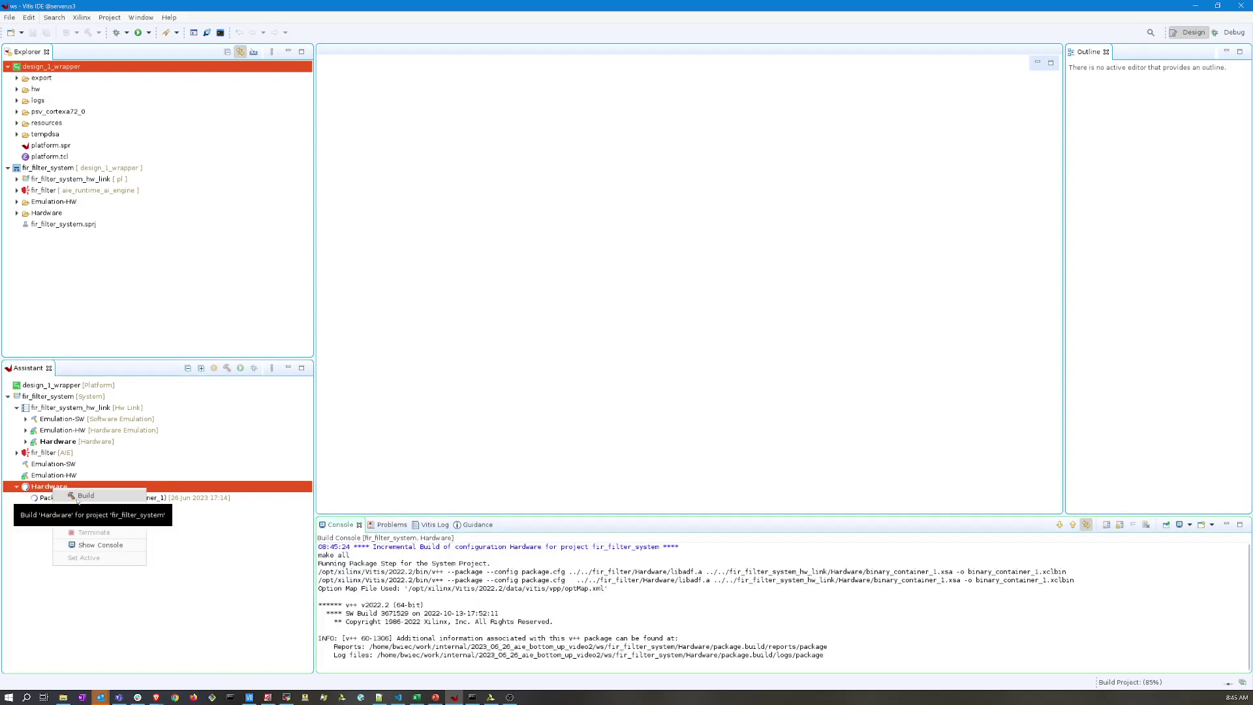
left_click(80, 497)
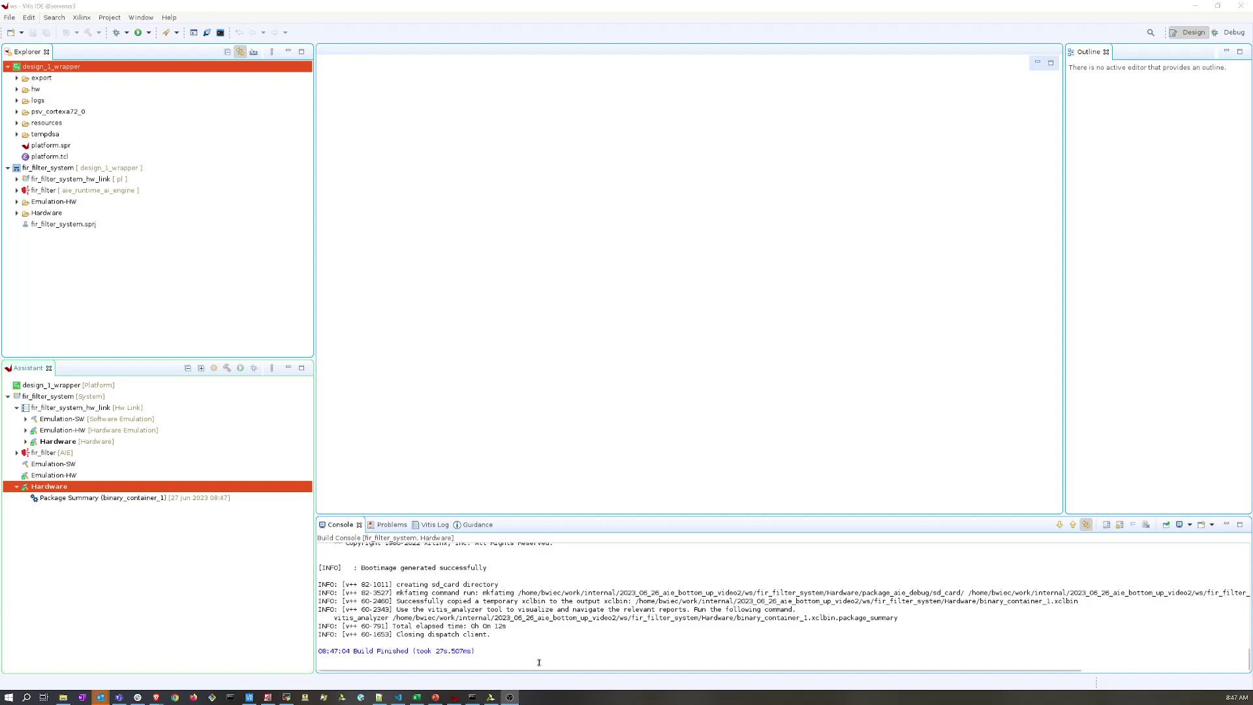
Step: Switch to Vivado, open the Hardware Manager and program the xcvc1902_1 device with BOOT.BIN from the fir_filter_system Hardware package folder
left_click(493, 699)
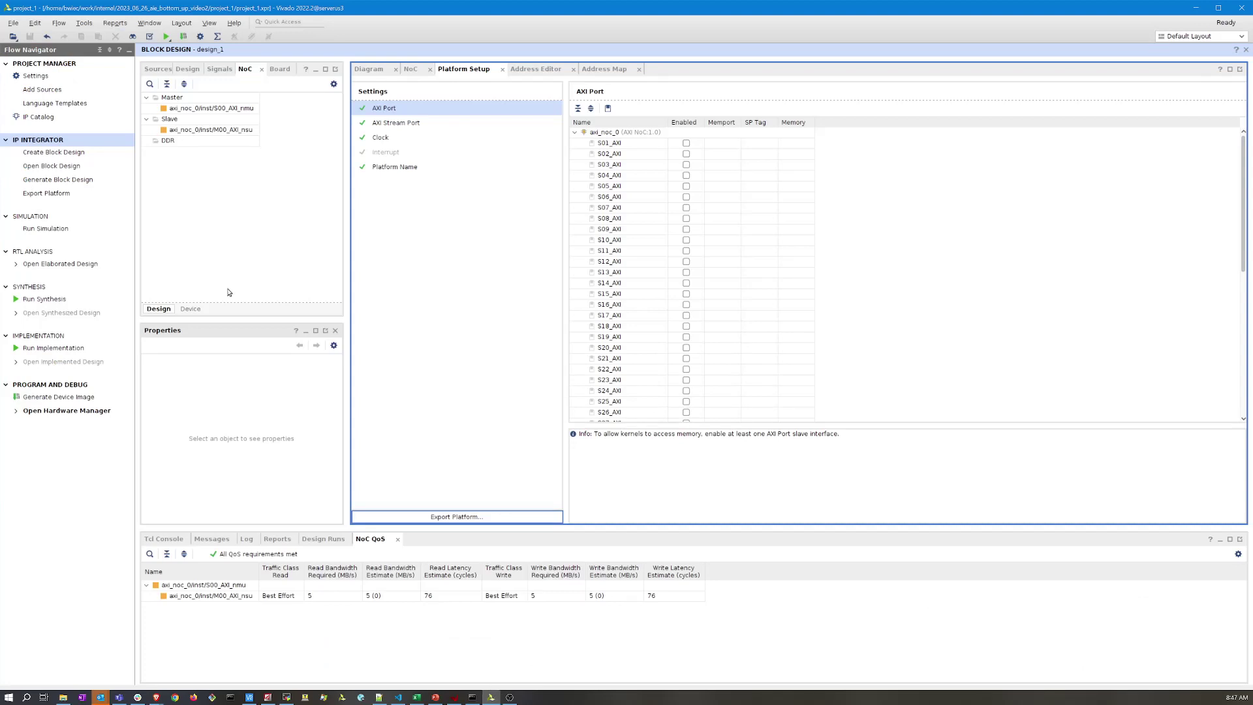
left_click(67, 411)
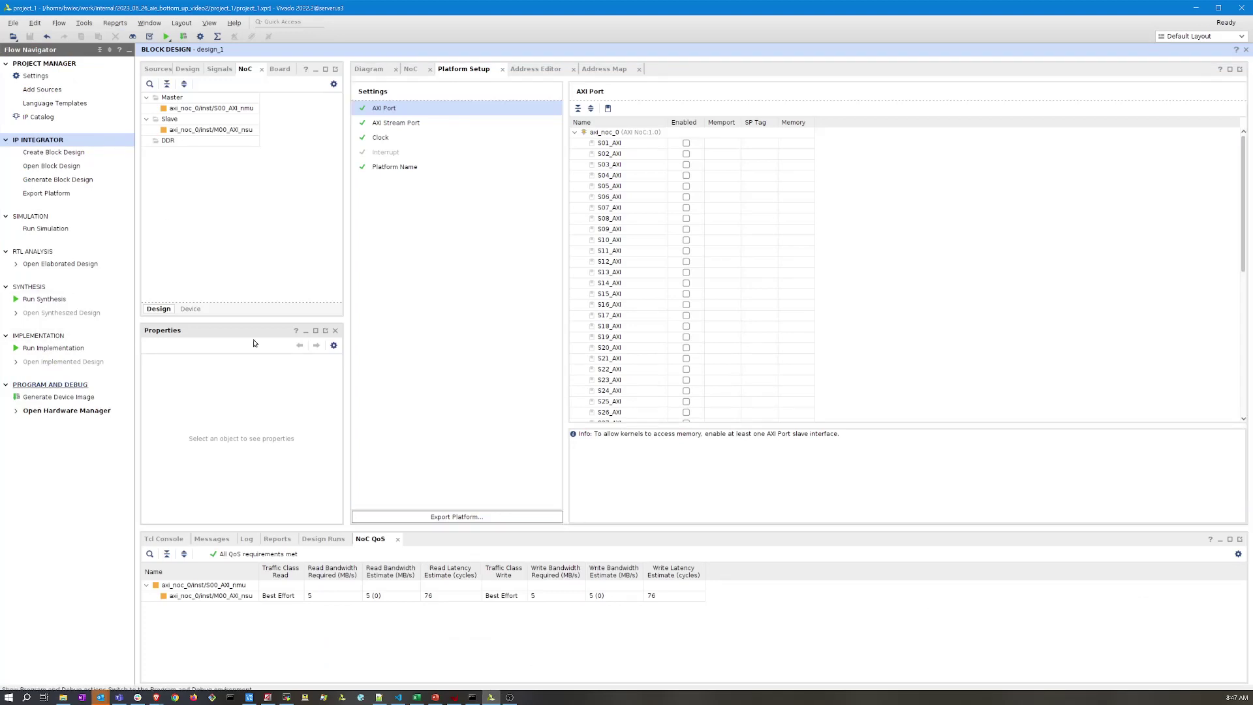
right_click(205, 154)
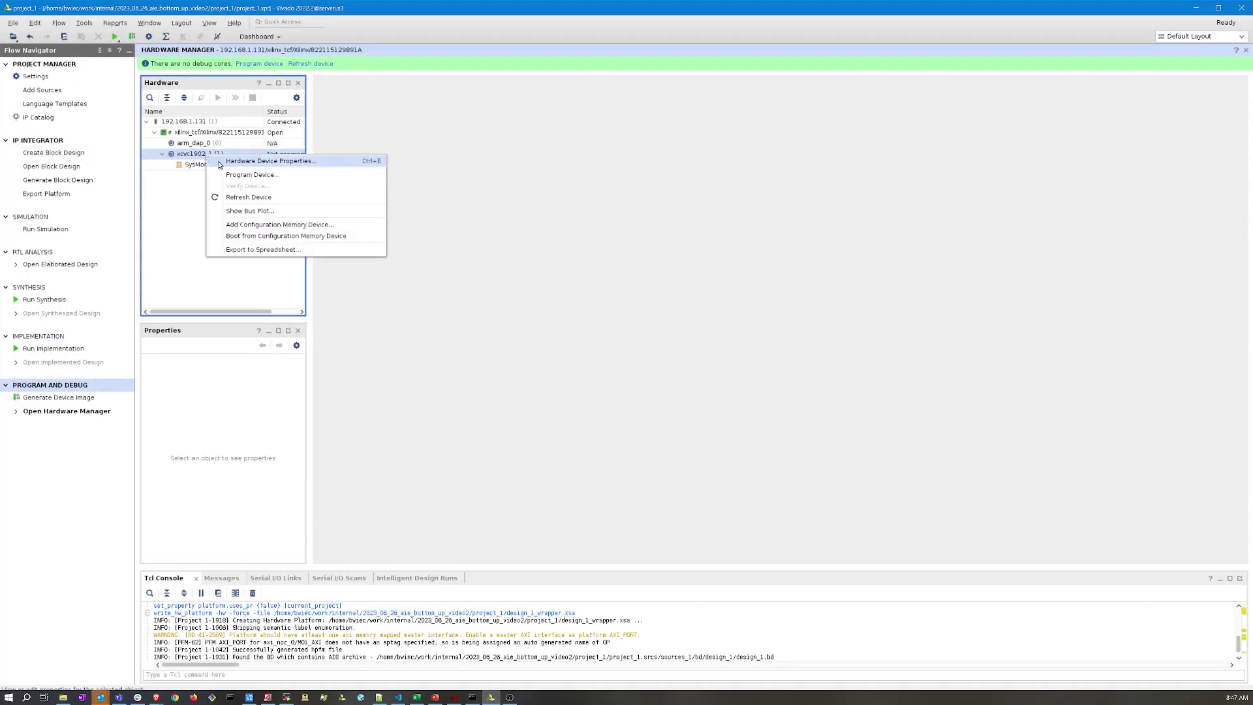
left_click(232, 175)
left_click(751, 336)
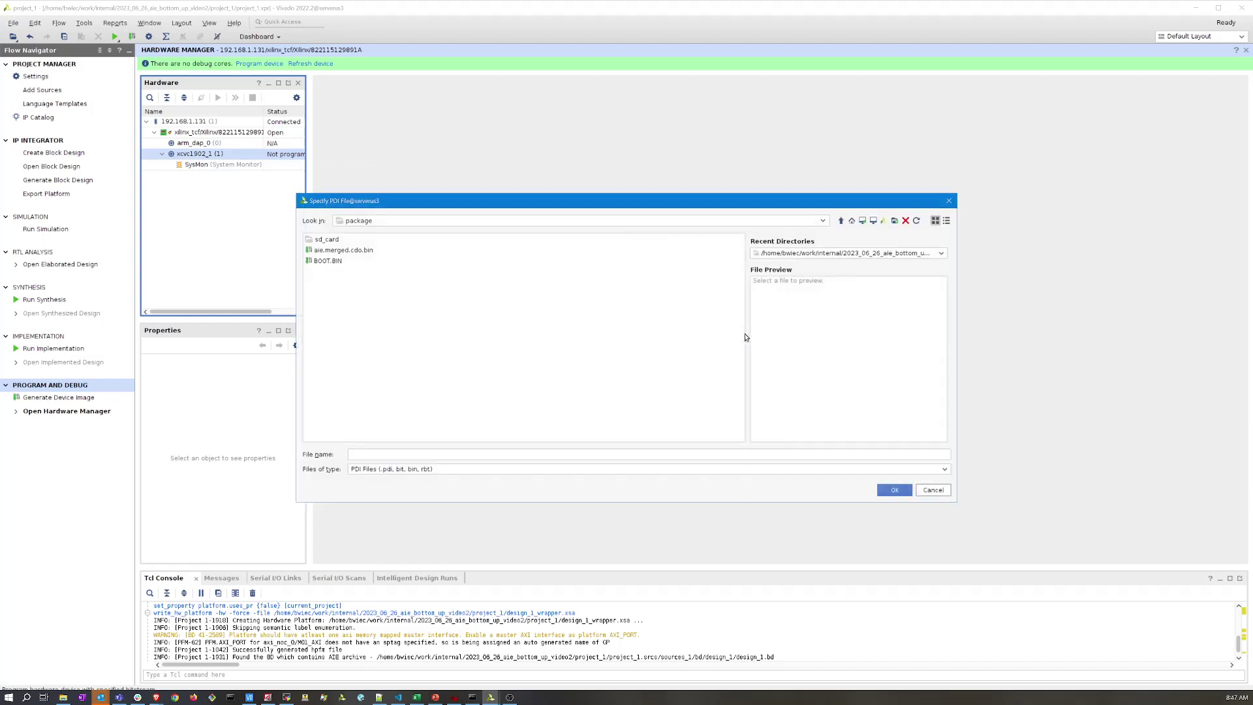
left_click(323, 262)
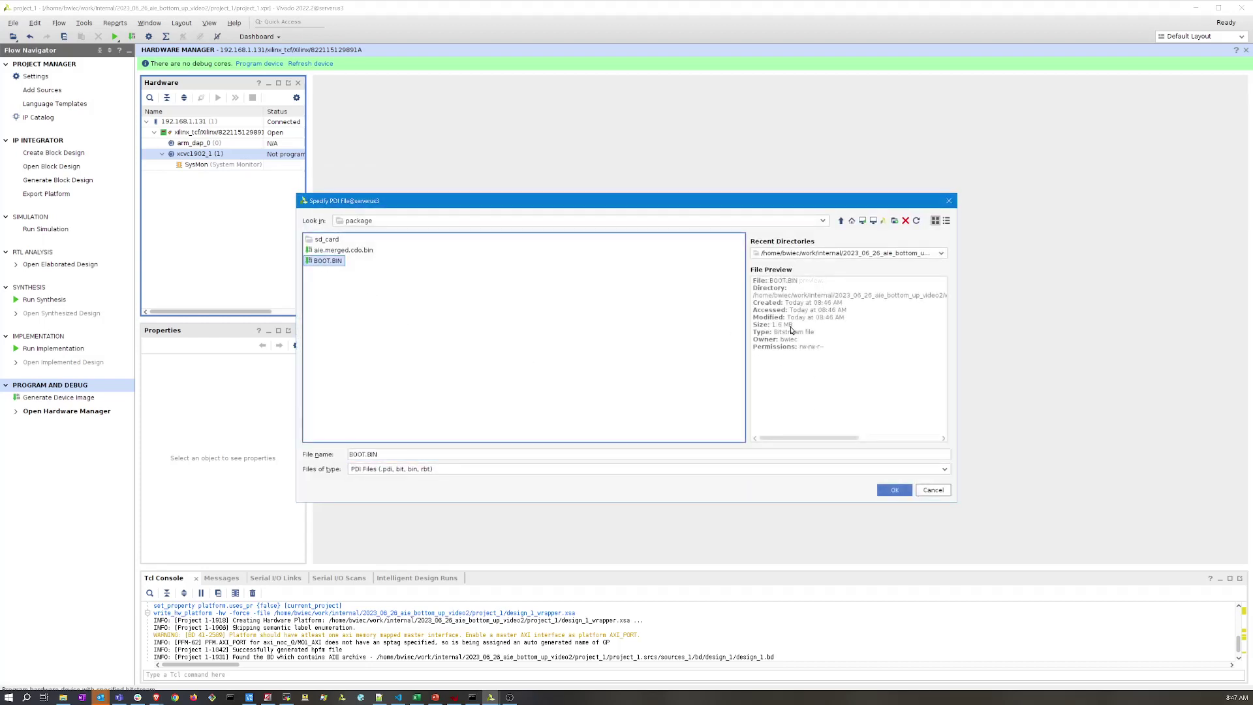
left_click(895, 490)
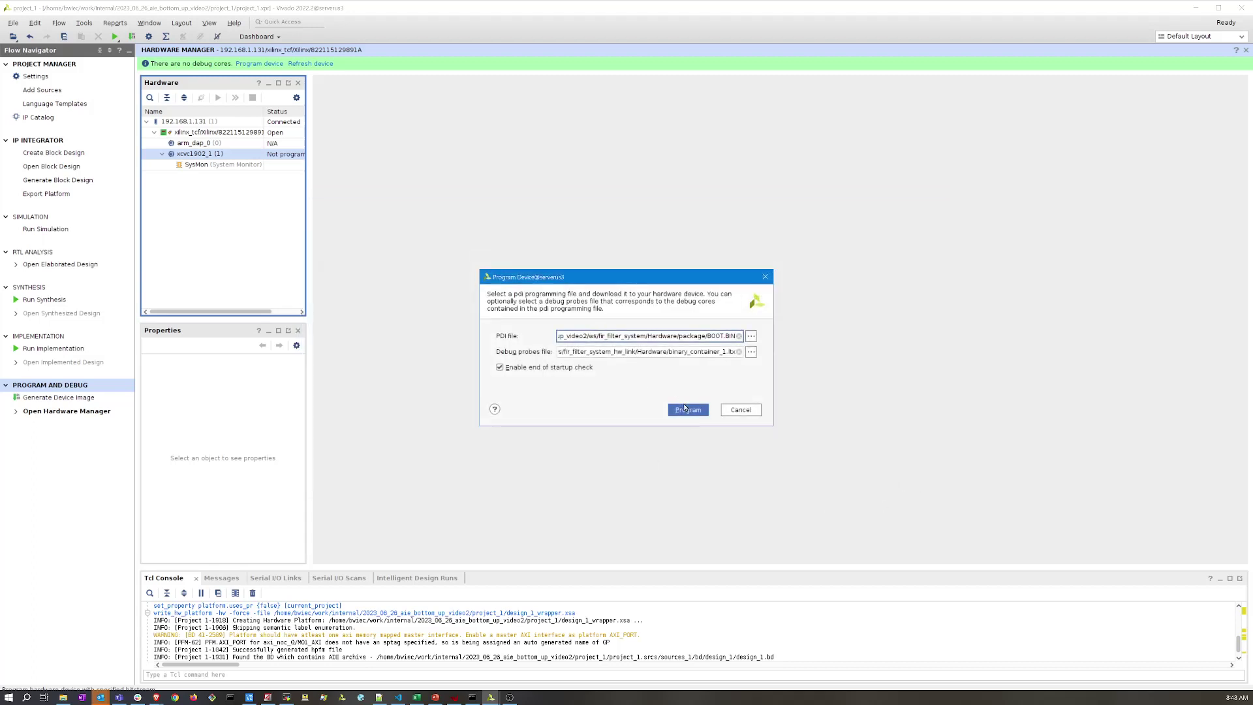
left_click(688, 409)
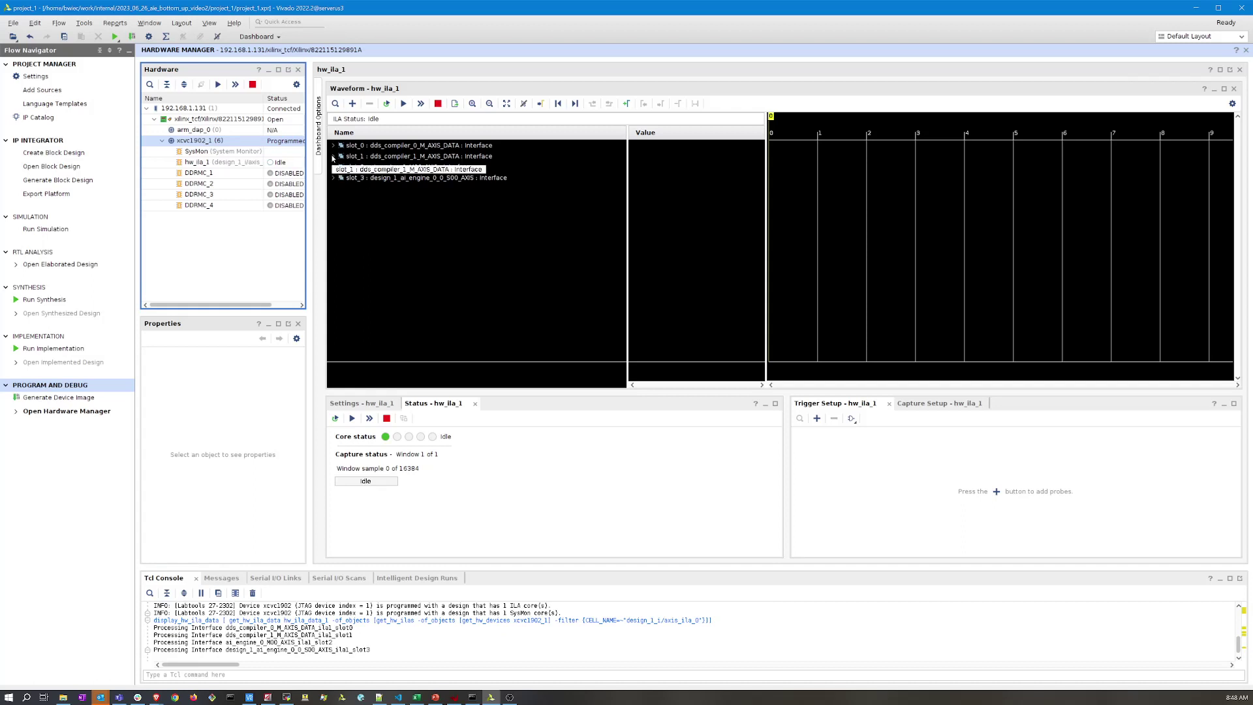
Step: Expand the slot_0 and slot_1 DDS compiler interfaces in the hw_ila_1 waveform and run an immediate-trigger capture
left_click(333, 156)
left_click(334, 145)
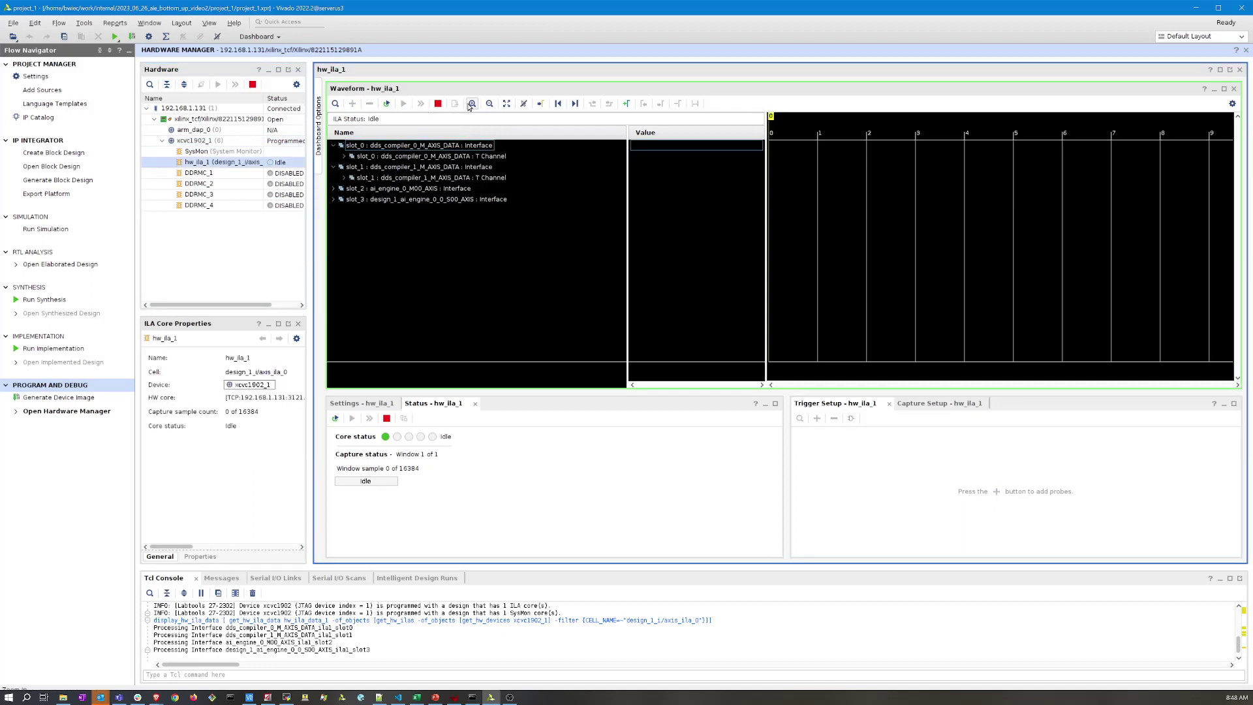
left_click(420, 103)
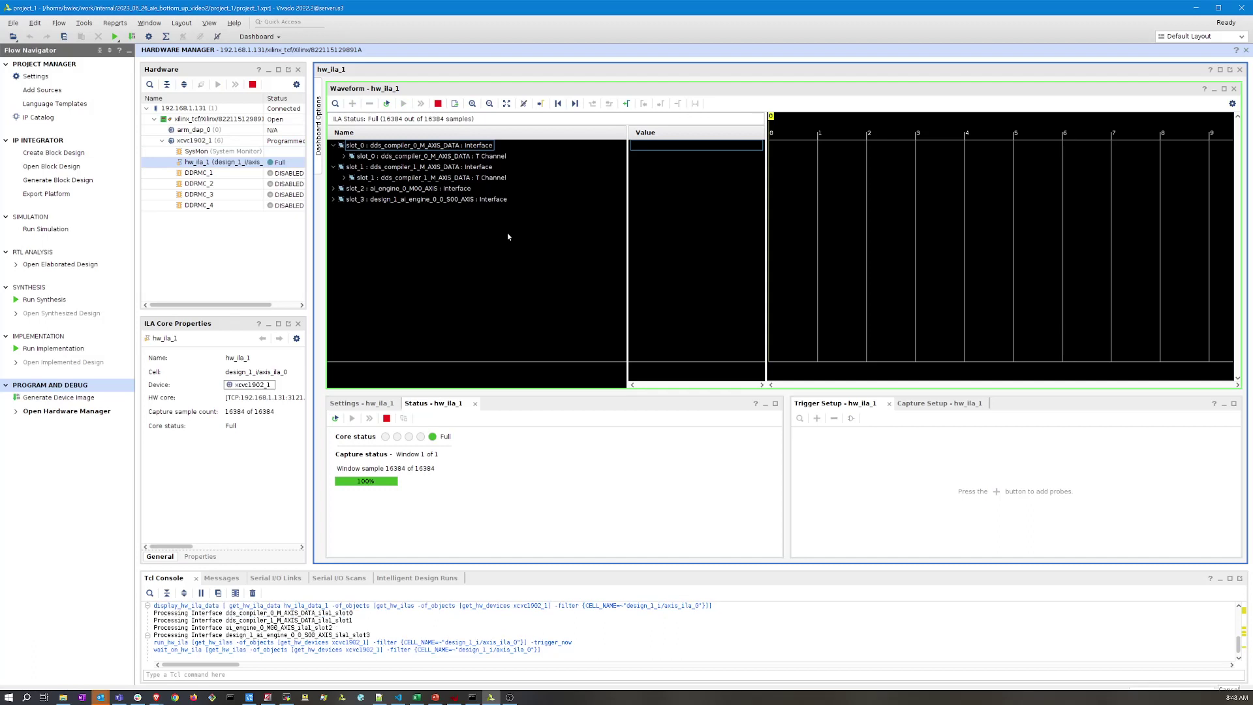
Step: Expand the T Channels of slot_0 and slot_1 and compare the TDATA waveforms of dds_compiler_0 and dds_compiler_1
left_click(344, 157)
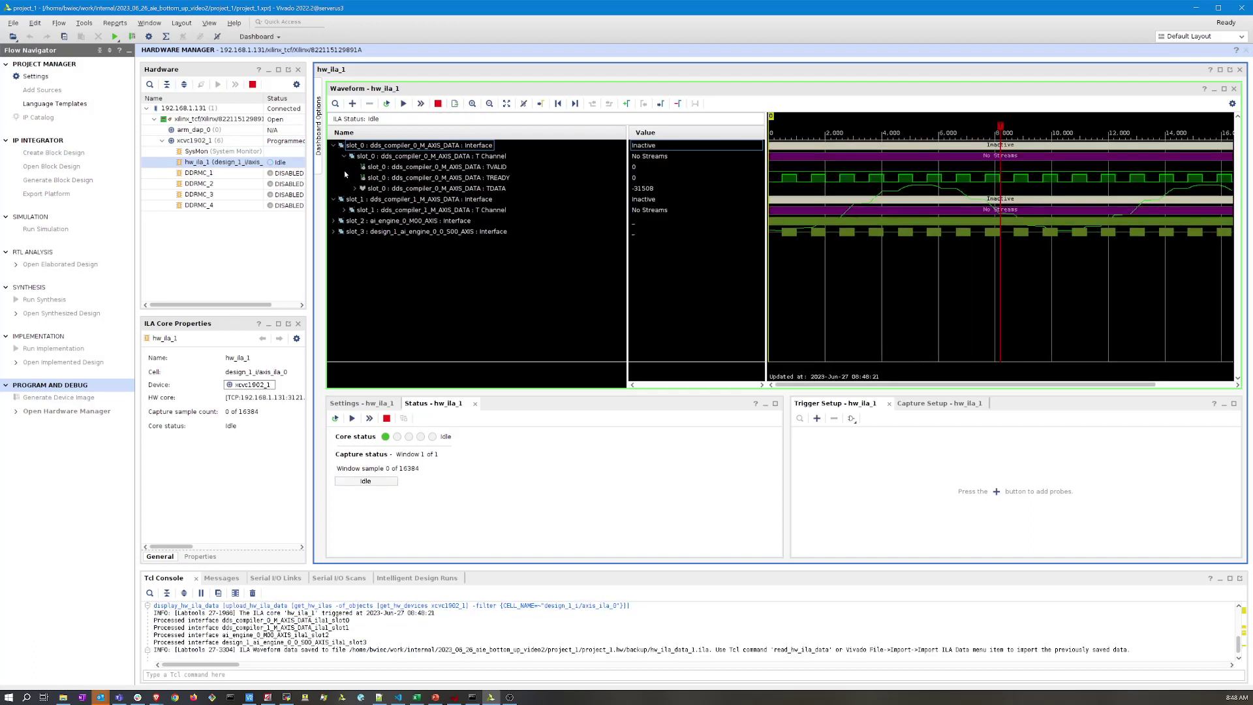
left_click(345, 209)
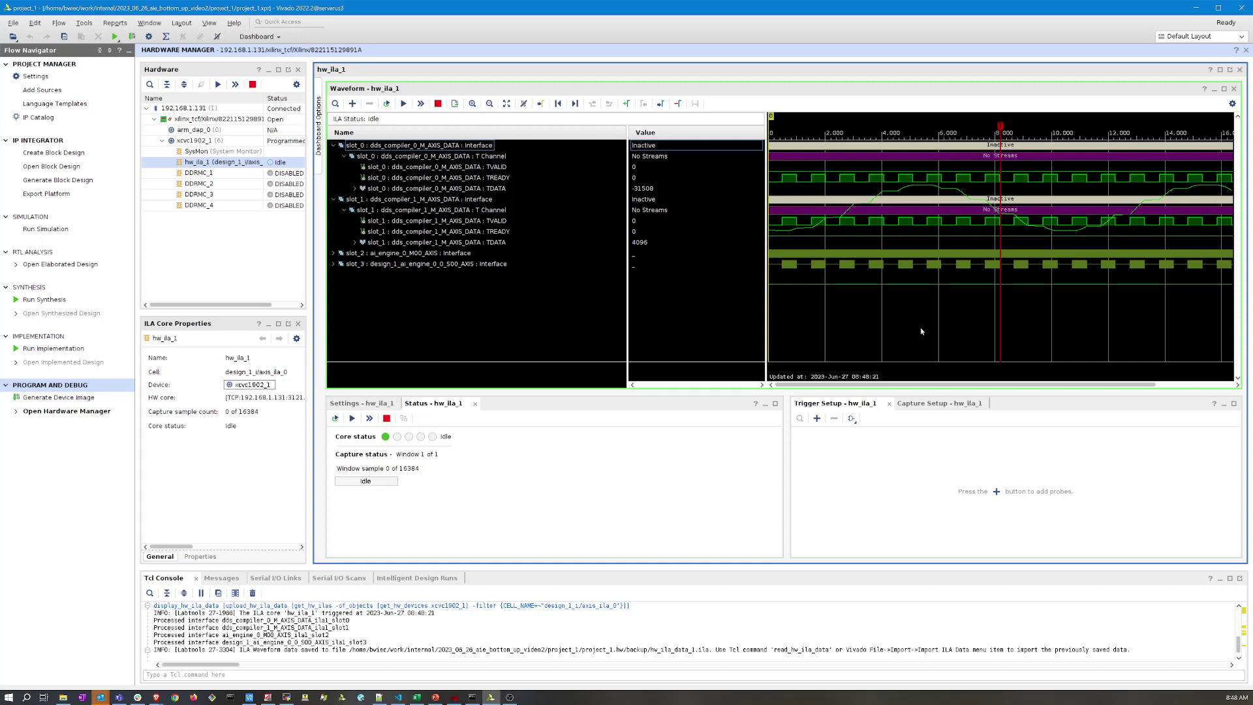
left_click(501, 188)
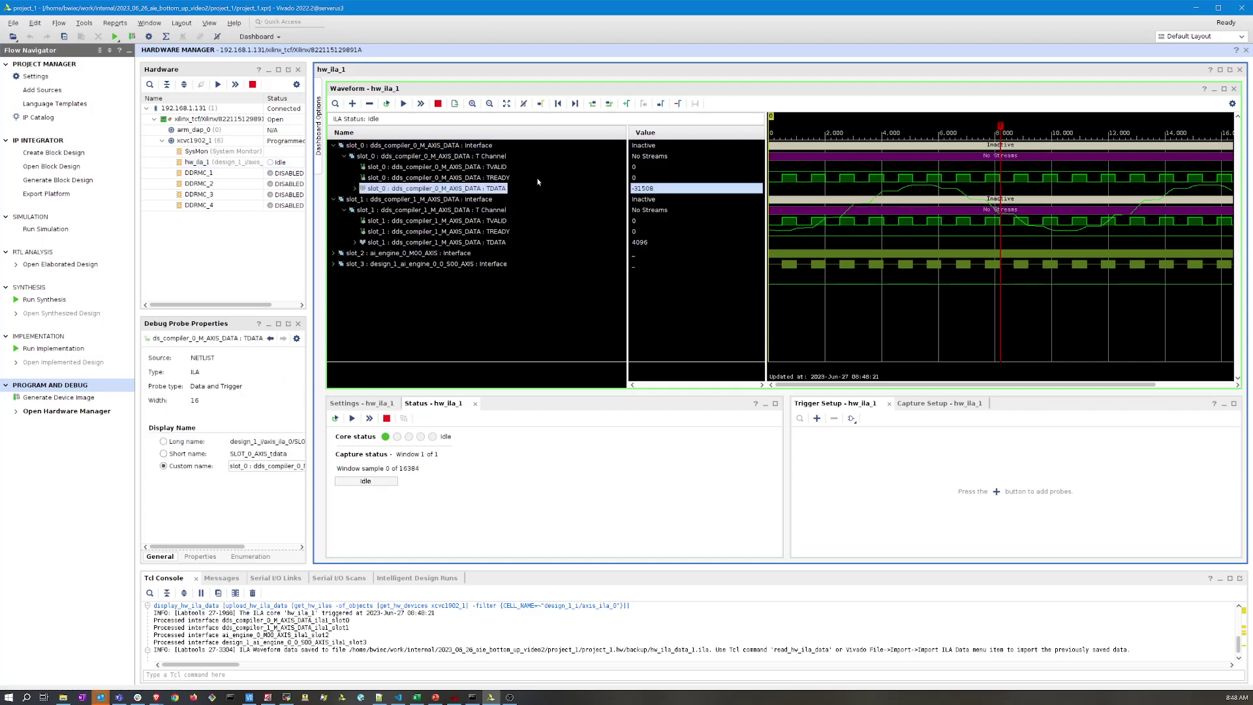
left_click(465, 242)
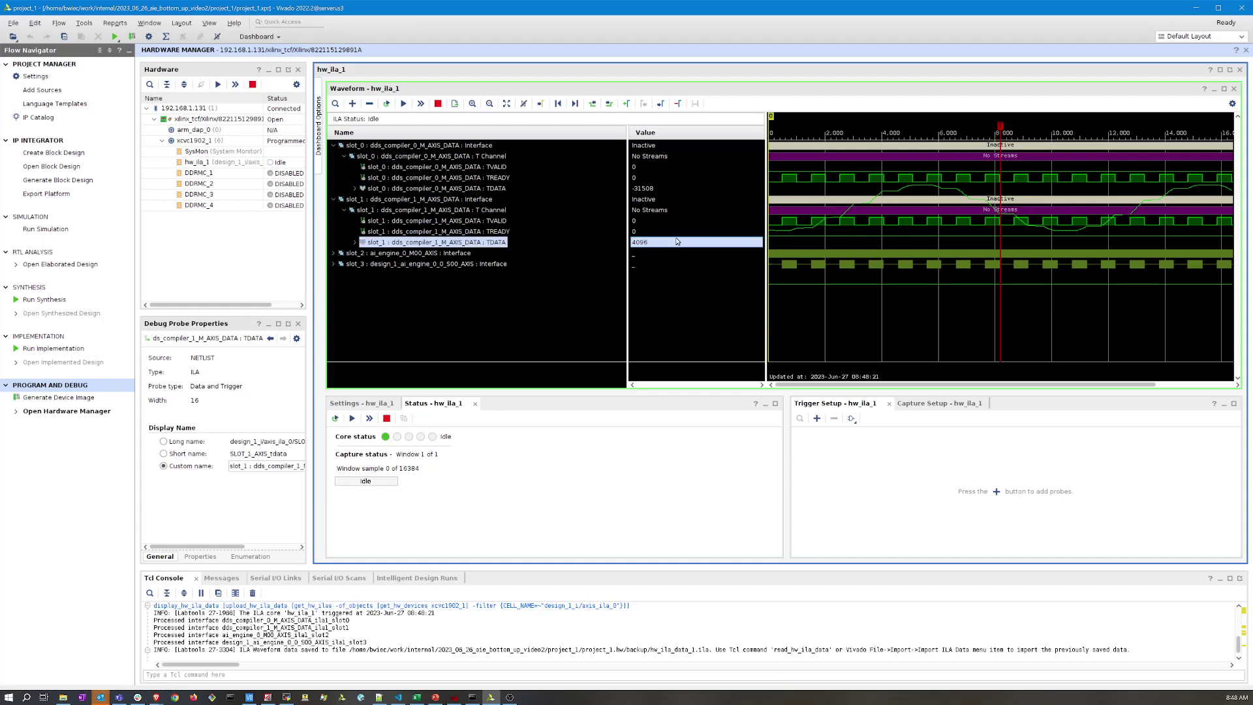
mouse_move(808, 235)
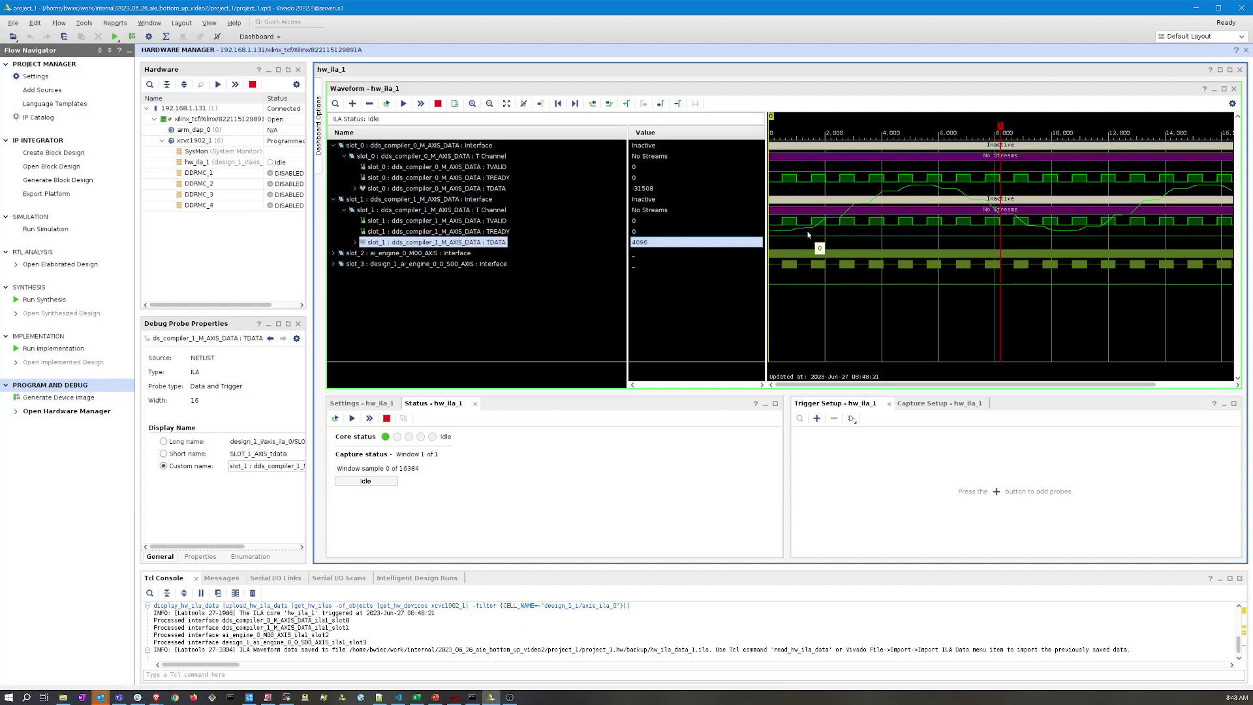